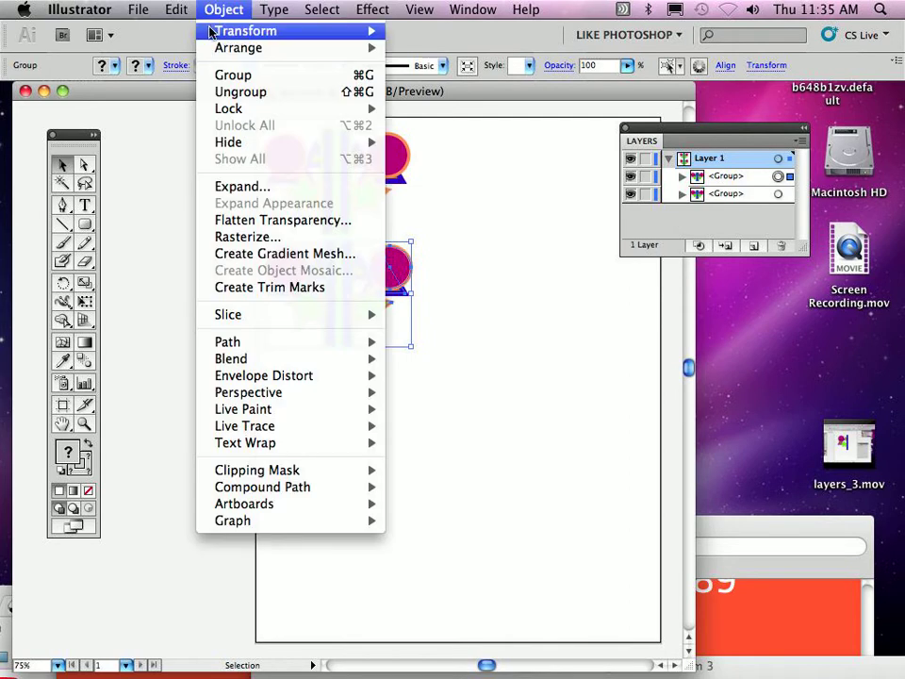
- Reflect the lower motif group across the horizontal axis so it mirrors the upper one
mouse_move(221, 35)
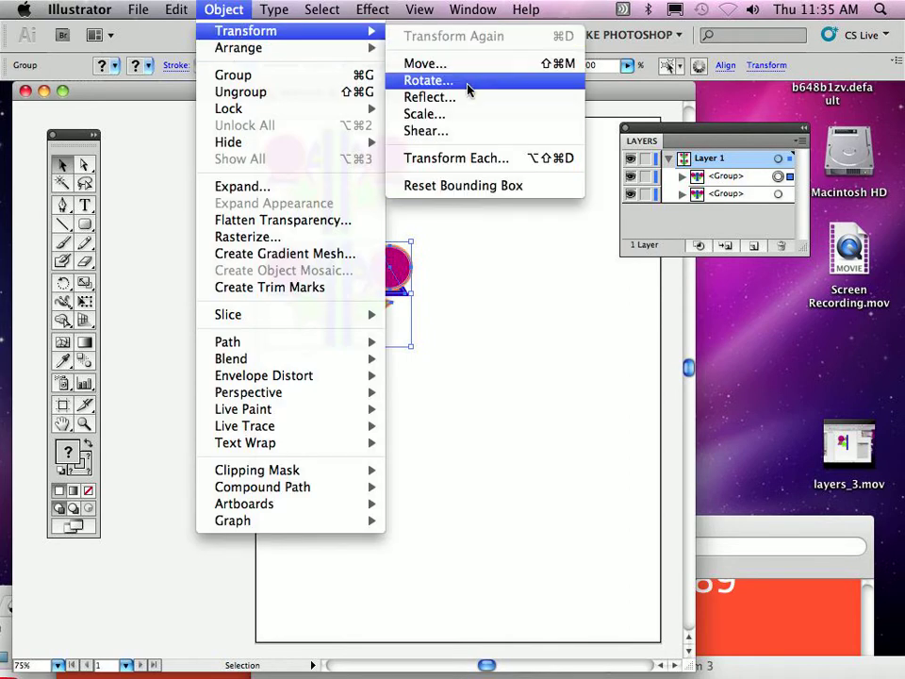
left_click(468, 97)
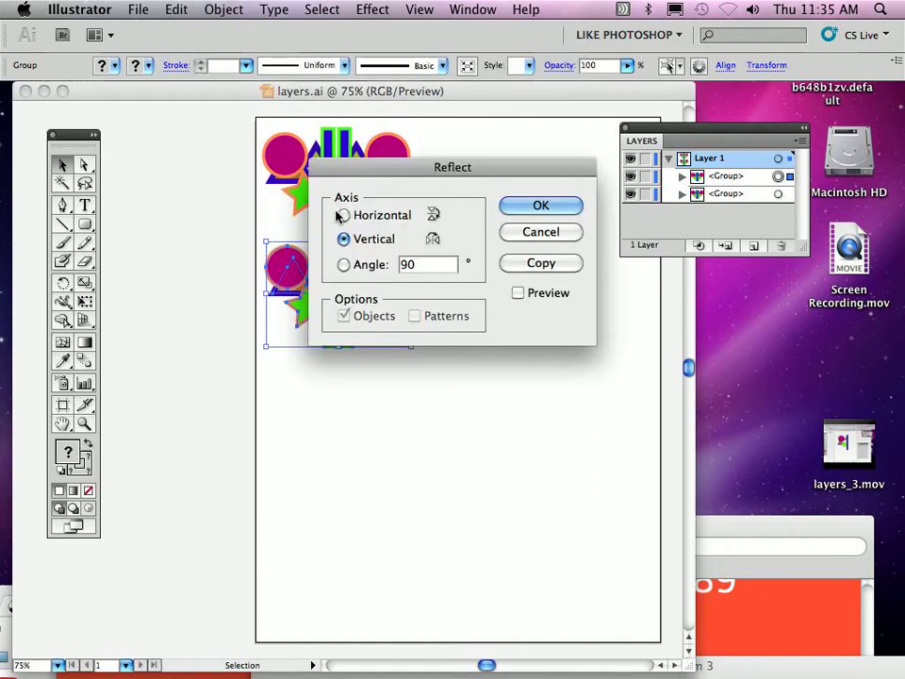
left_click(343, 216)
left_click_drag(377, 170, 512, 150)
left_click(675, 188)
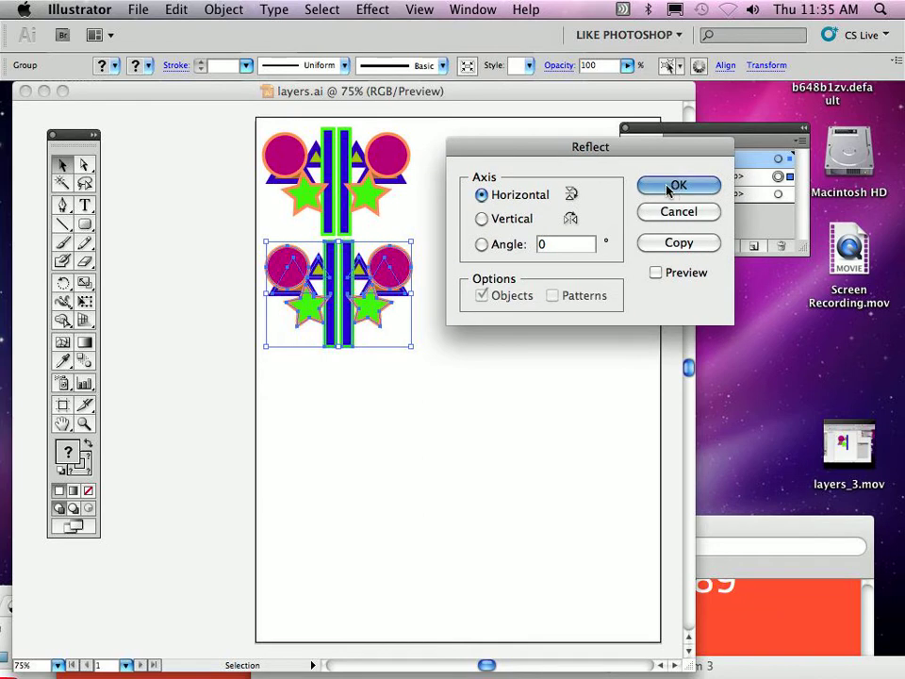
left_click(474, 240)
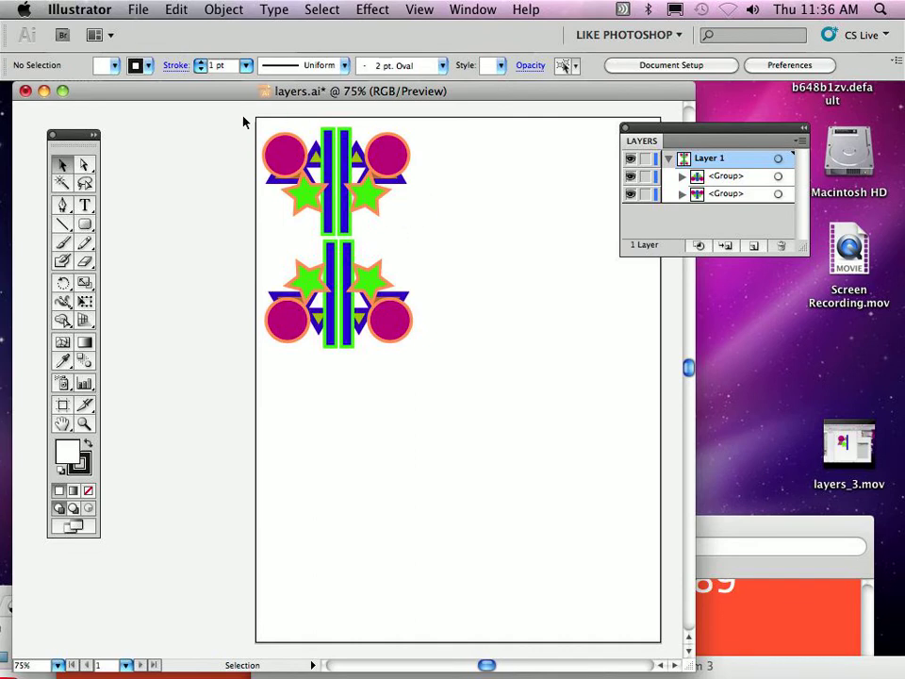
- Group the upper and lower mirrored motifs into one object
left_click_drag(239, 120, 434, 346)
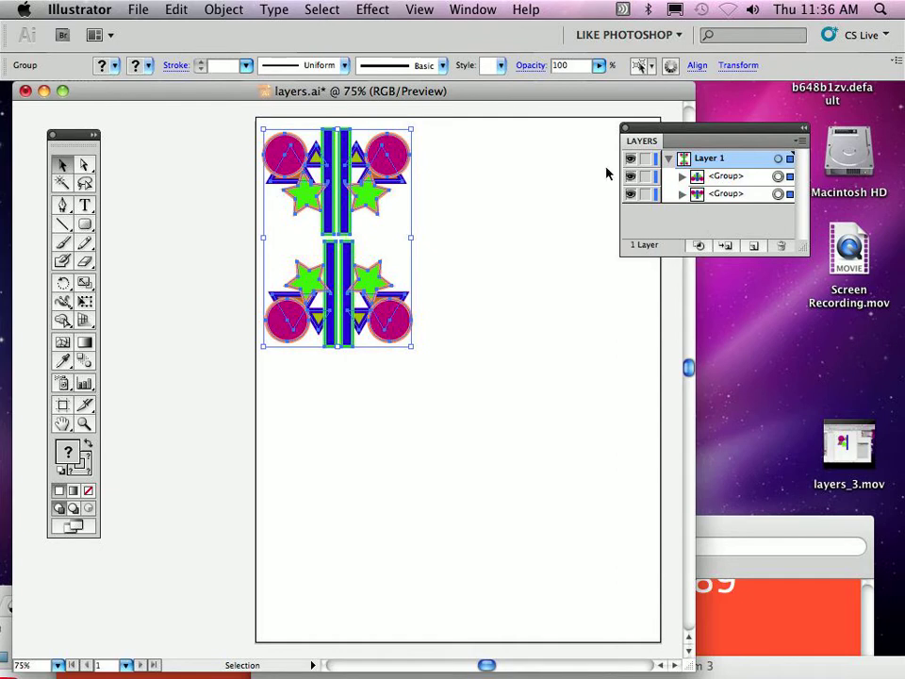
left_click(231, 9)
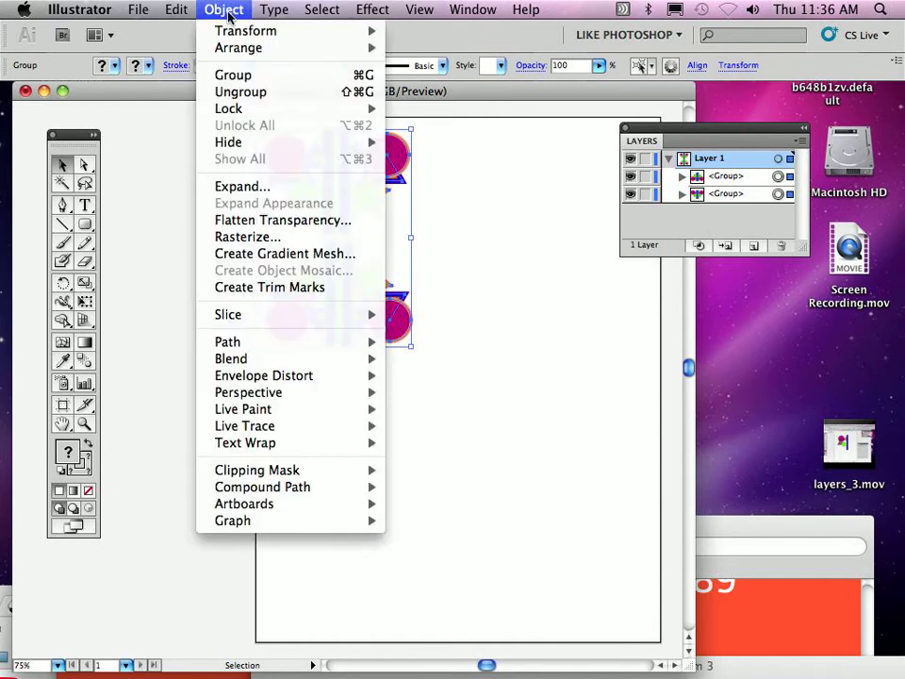
left_click(242, 74)
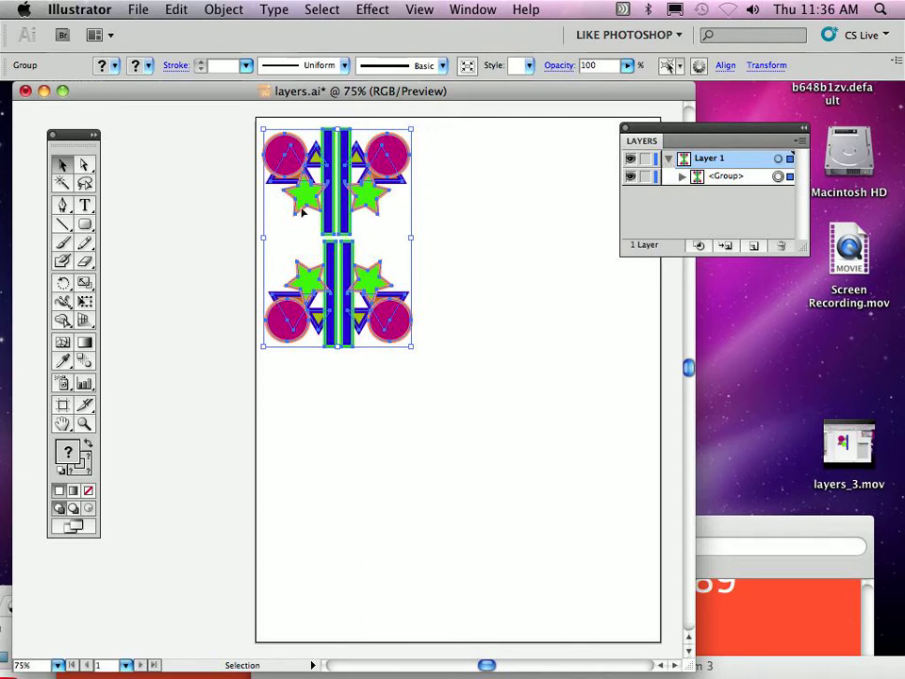
- Enlarge the layer list and examine the nested groups inside the combined group
left_click(684, 177)
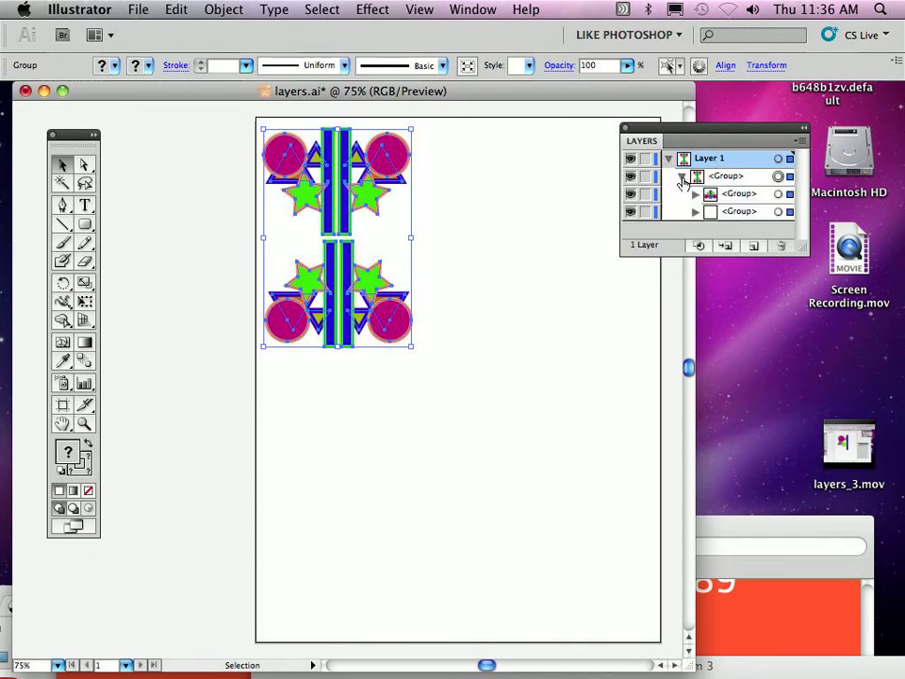
left_click(696, 193)
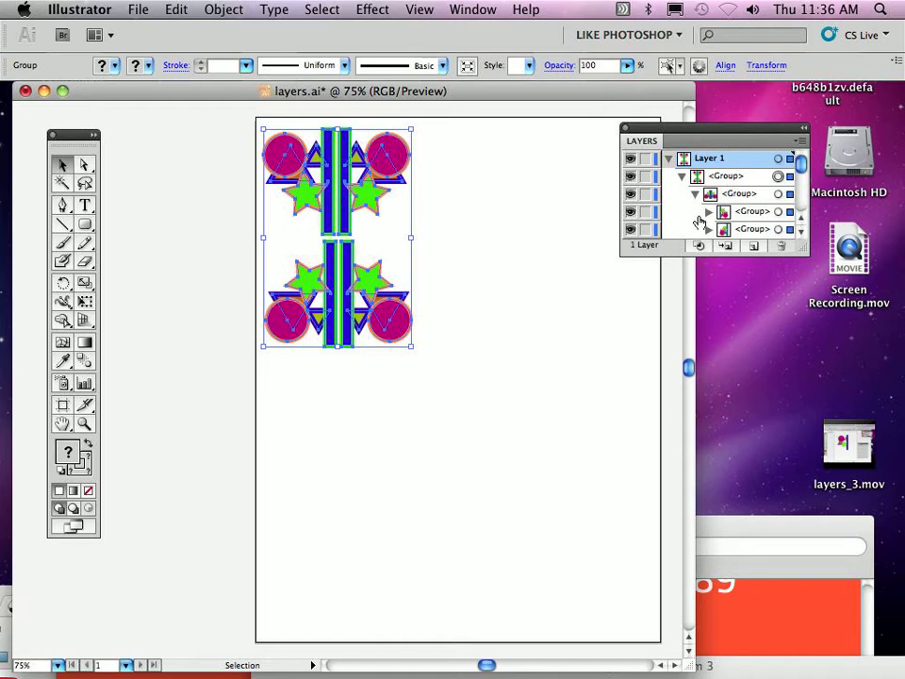
left_click_drag(798, 246, 804, 358)
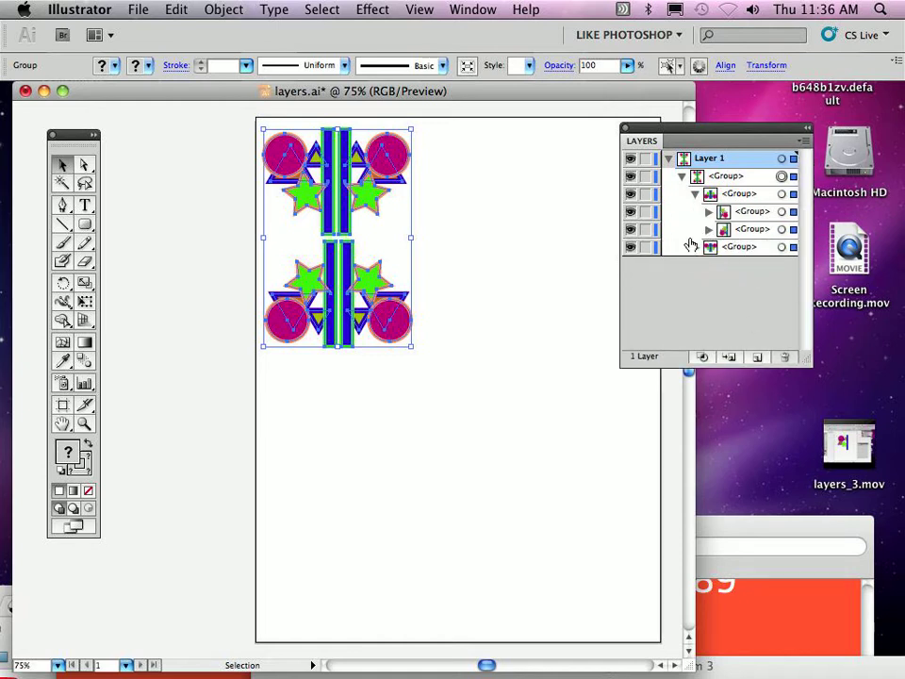
left_click(695, 194)
left_click(681, 176)
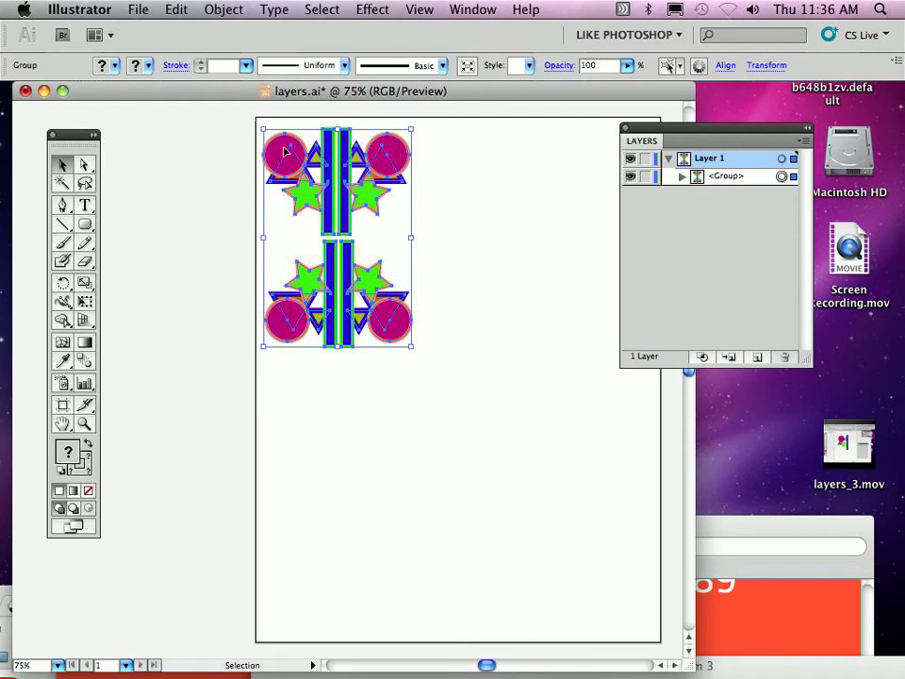
- Test selecting and deselecting the combined motif as one object on the artboard
left_click(194, 244)
left_click_drag(240, 141, 444, 363)
left_click(458, 265)
left_click(305, 203)
left_click(440, 225)
left_click(349, 226)
left_click(482, 242)
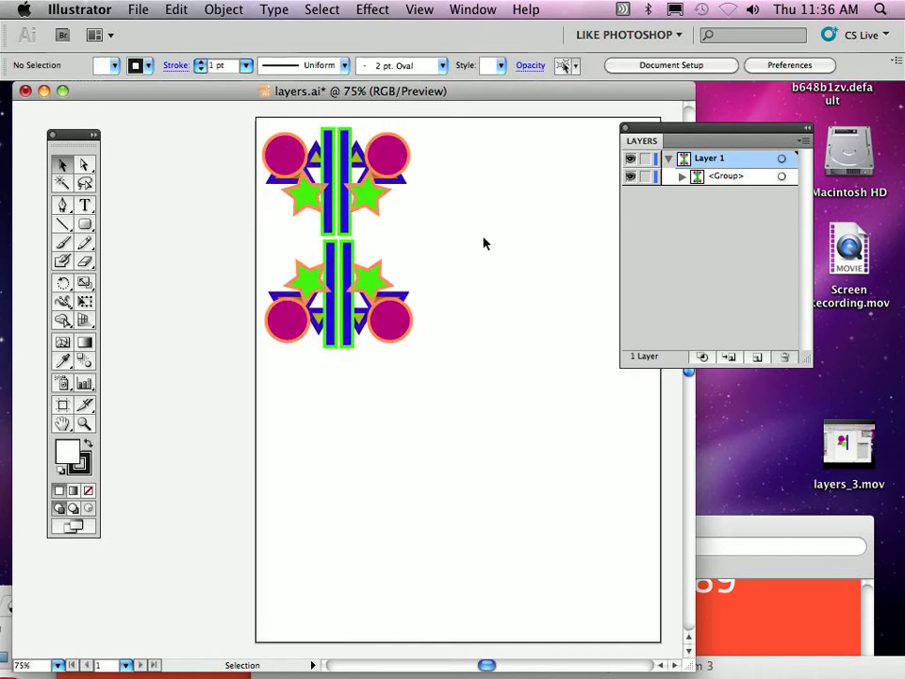
- Try placing a copy of the combined motif beside the original, and delete that copy
left_click(349, 231)
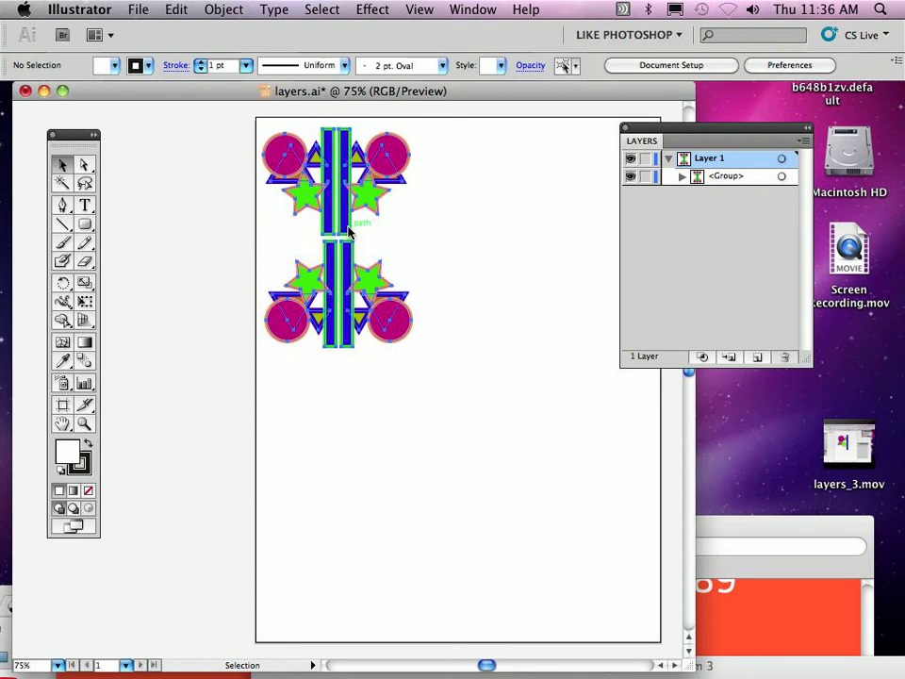
left_click_drag(349, 231, 507, 234)
left_click(521, 373)
left_click(485, 281)
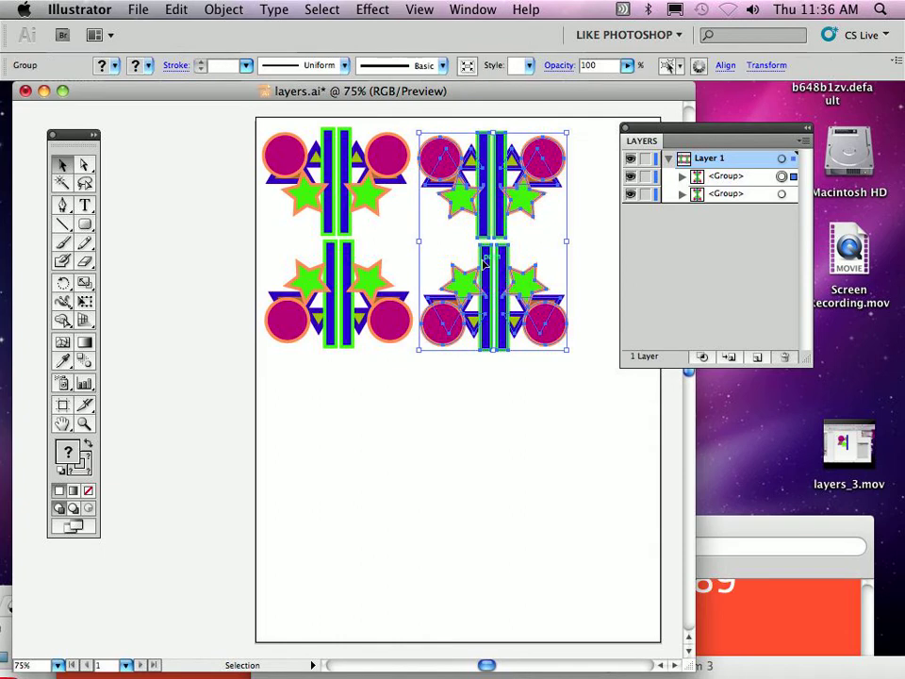
key("Delete")
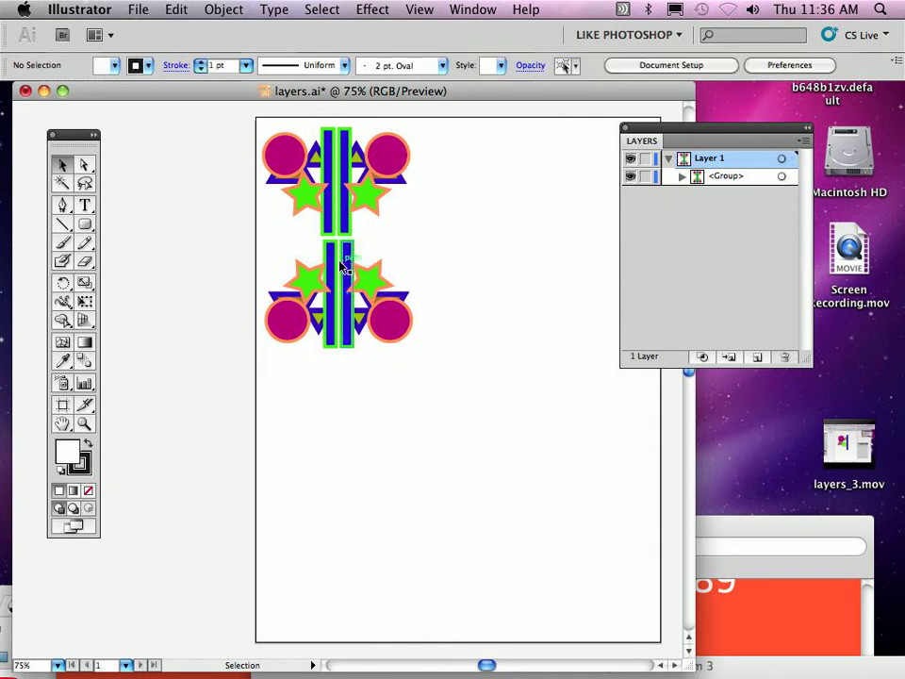
- Select only the left bar of the lower motif with Direct Selection and examine which subgroup contains it
left_click(84, 164)
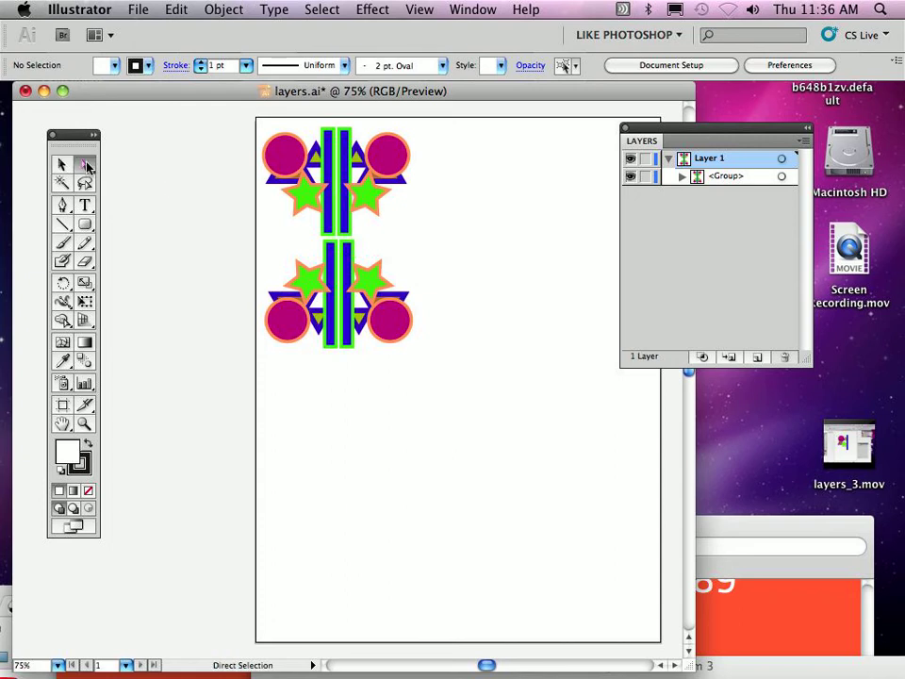
left_click(335, 296)
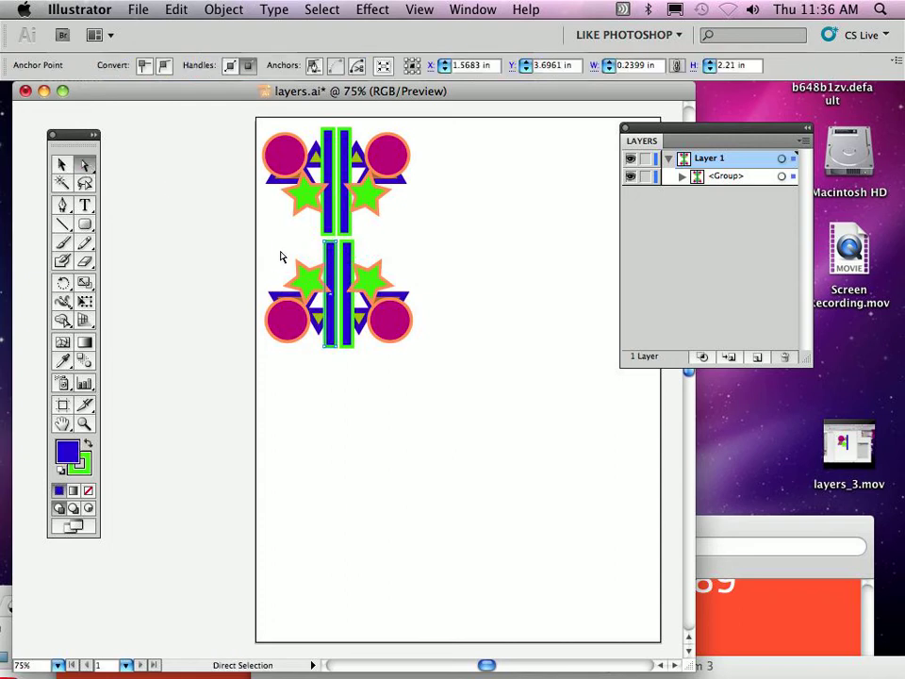
left_click(681, 177)
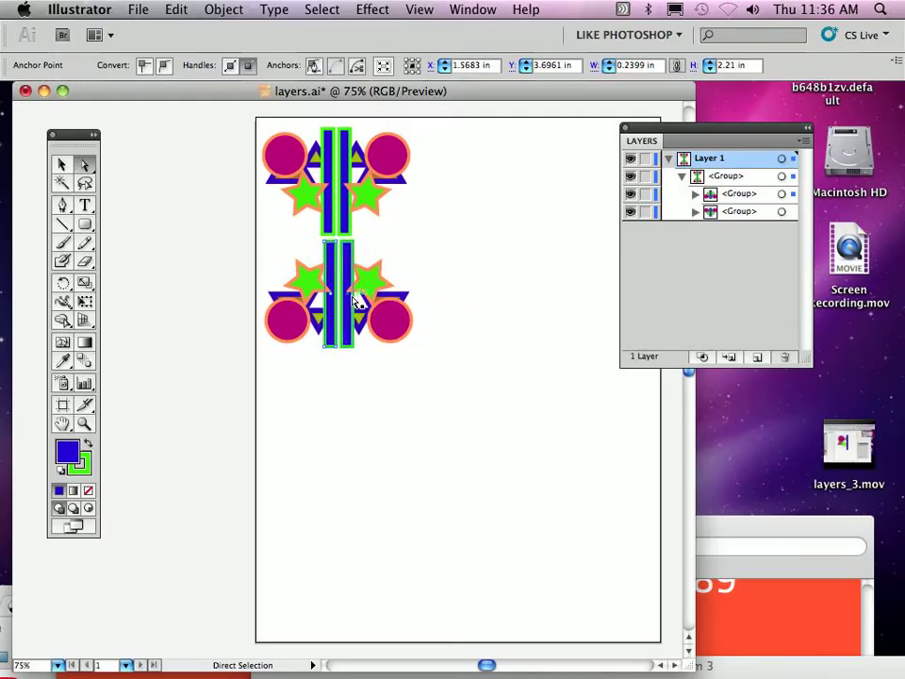
left_click(332, 243)
left_click(58, 168)
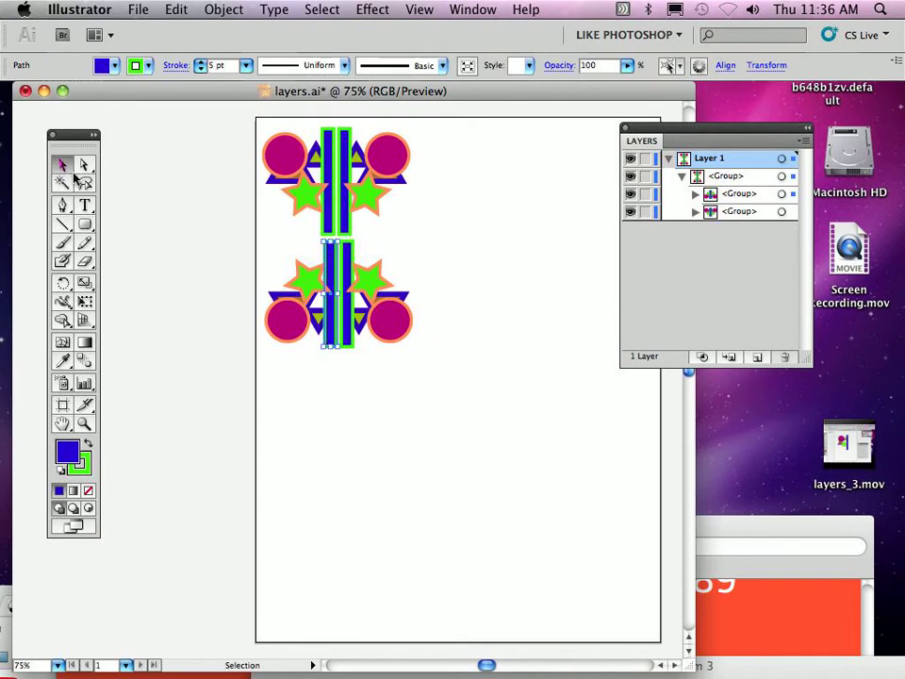
- Ungroup the combined motif into its upper and lower groups
left_click(341, 224)
left_click(239, 9)
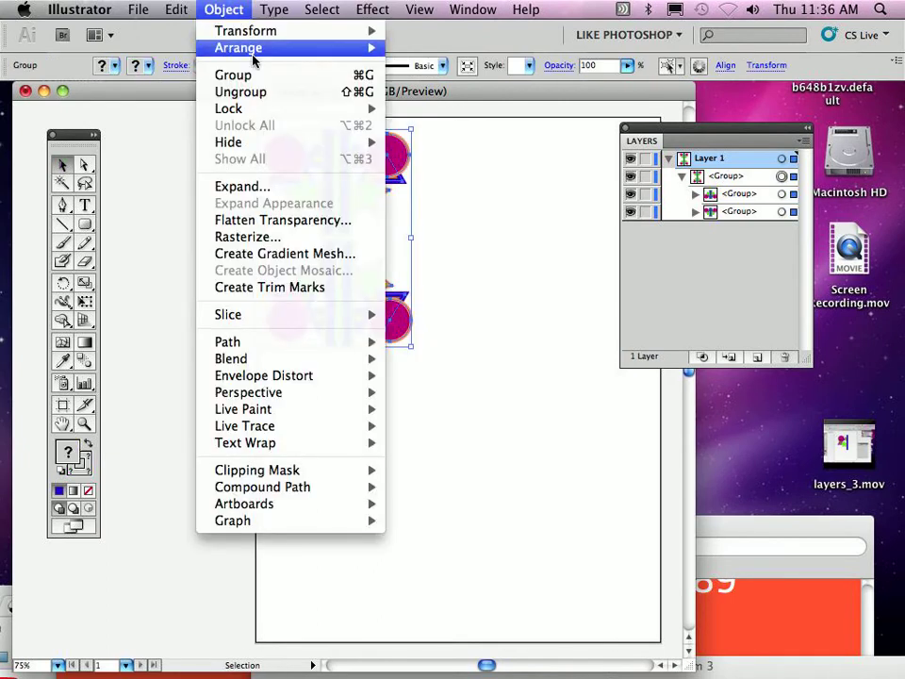
left_click(265, 91)
left_click(469, 299)
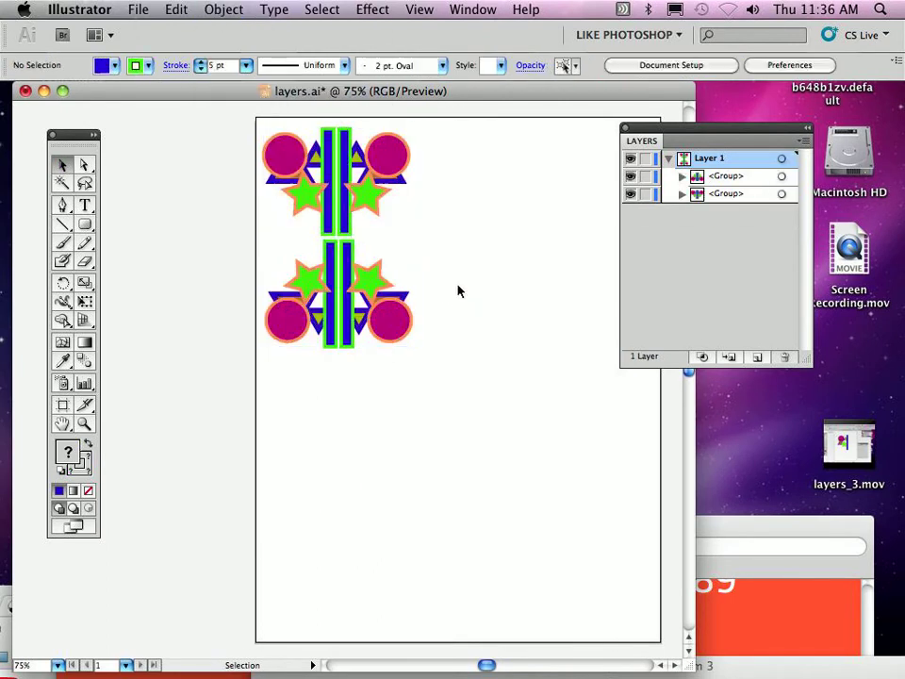
- Nudge the lower motif group left in four small increments to align it with the upper motif
left_click(340, 271)
key("Left")
key("Left")
key("Left")
key("Left")
left_click(463, 295)
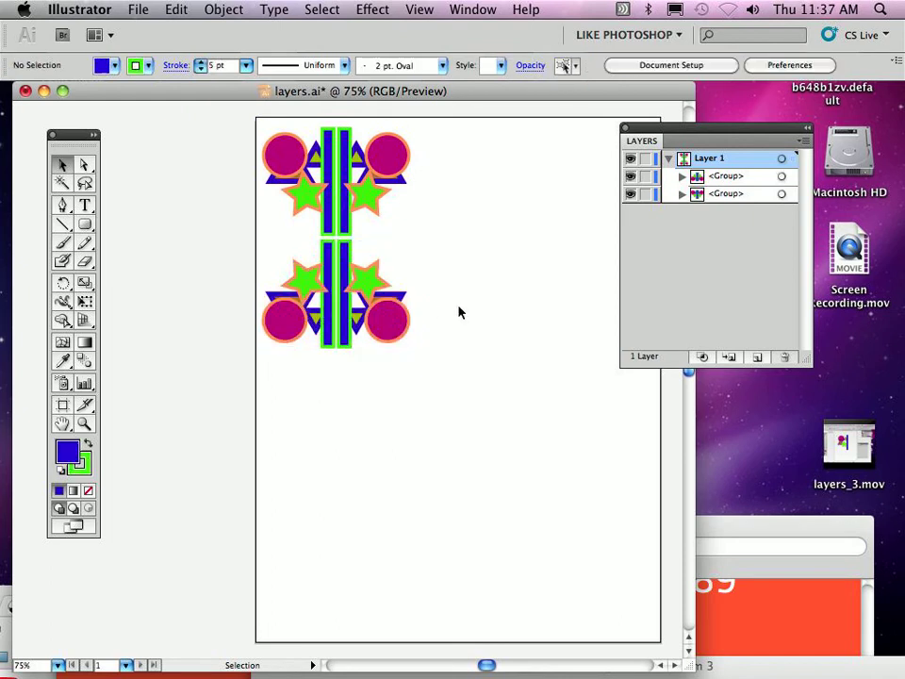
- Group the aligned upper and lower motifs into a single object
left_click_drag(235, 120, 550, 355)
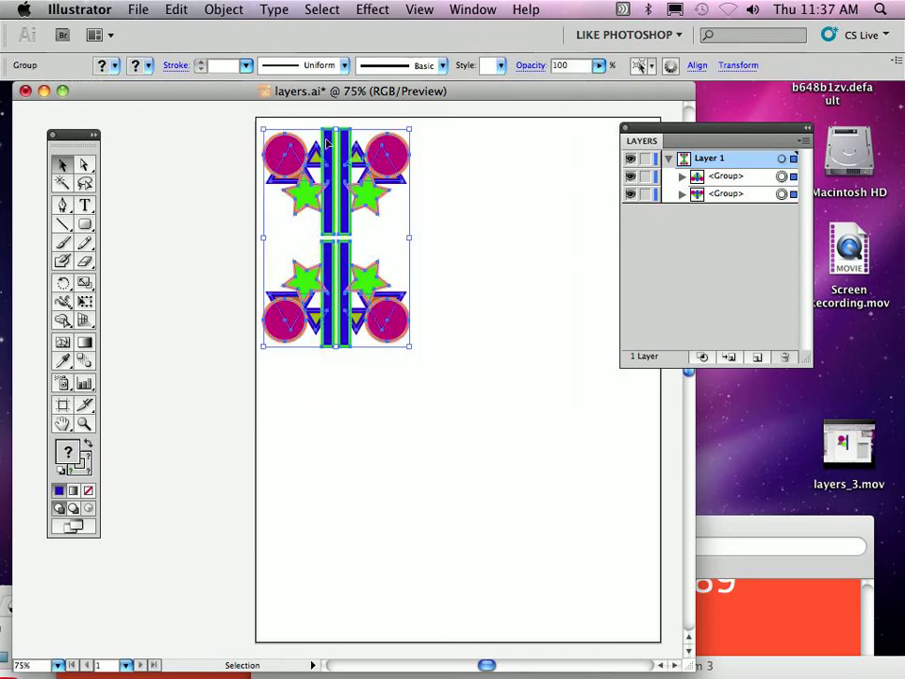
left_click(238, 8)
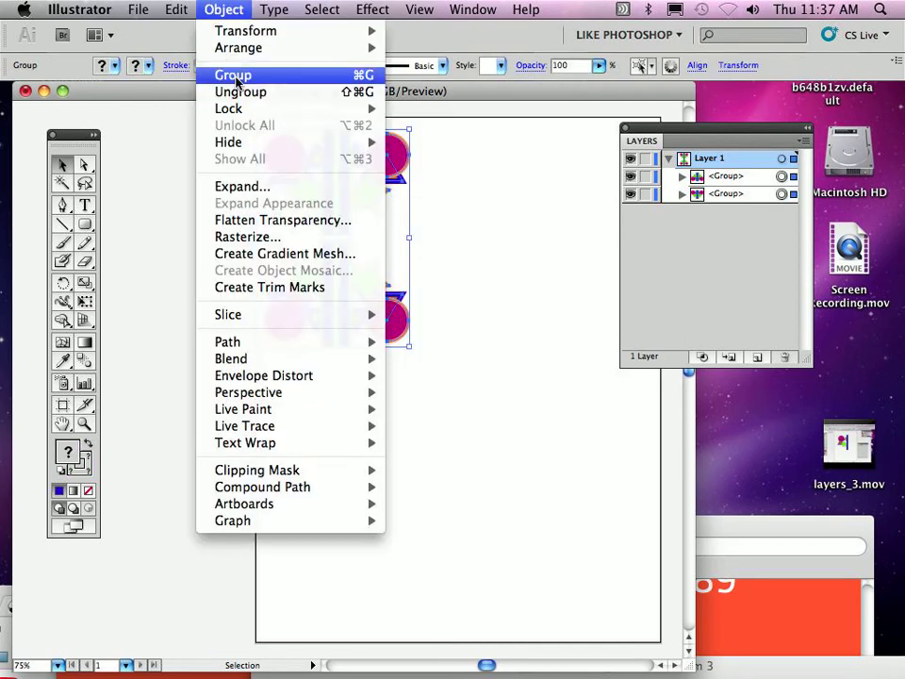
left_click(236, 79)
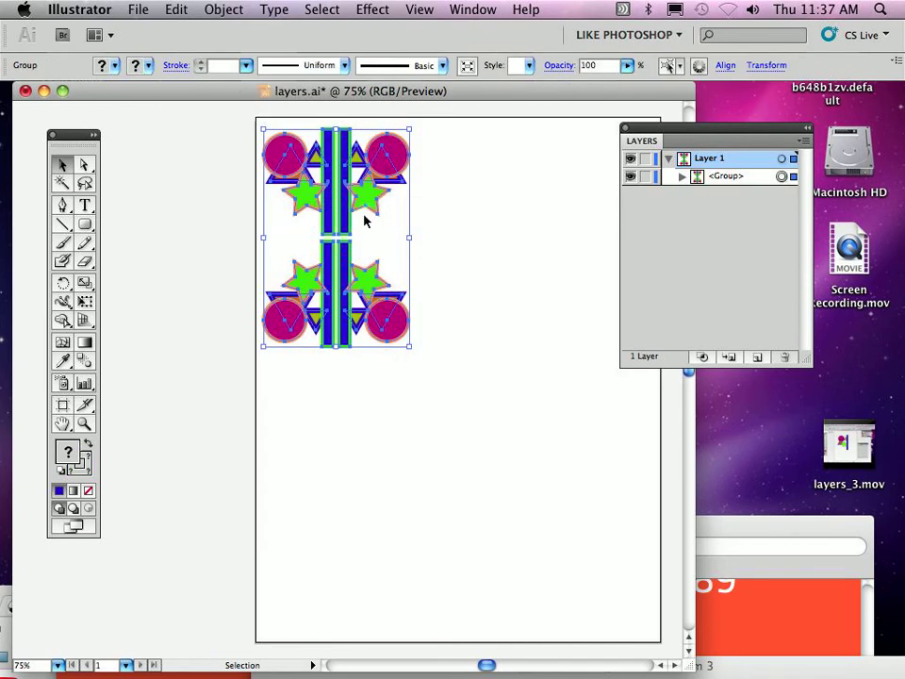
- Duplicate the grouped motif directly to its right and nudge the copy right and up into line with the original
left_click_drag(341, 196, 492, 194)
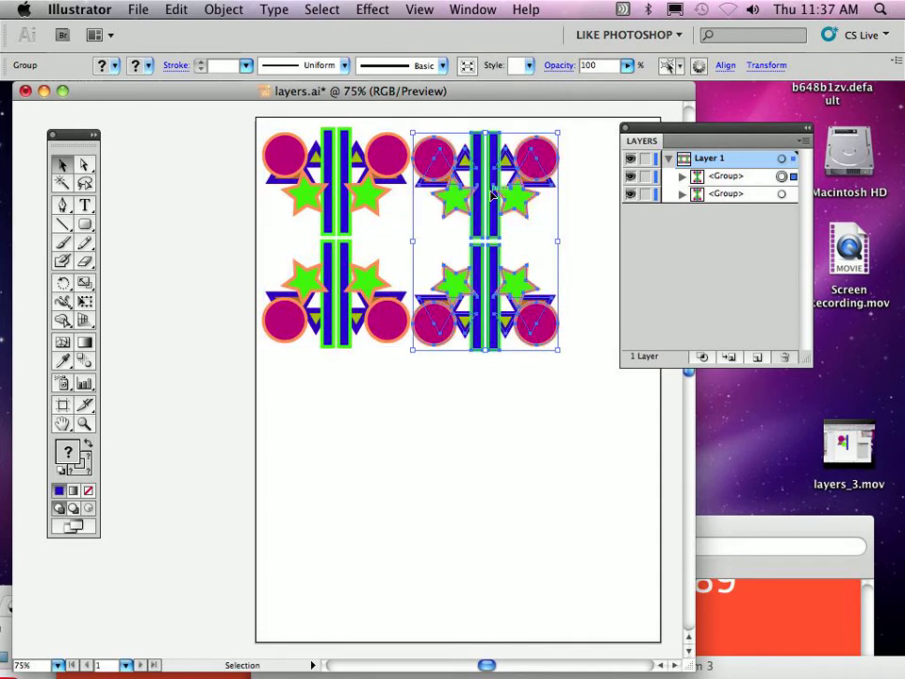
key("Right")
key("Up")
key("Up")
key("Up")
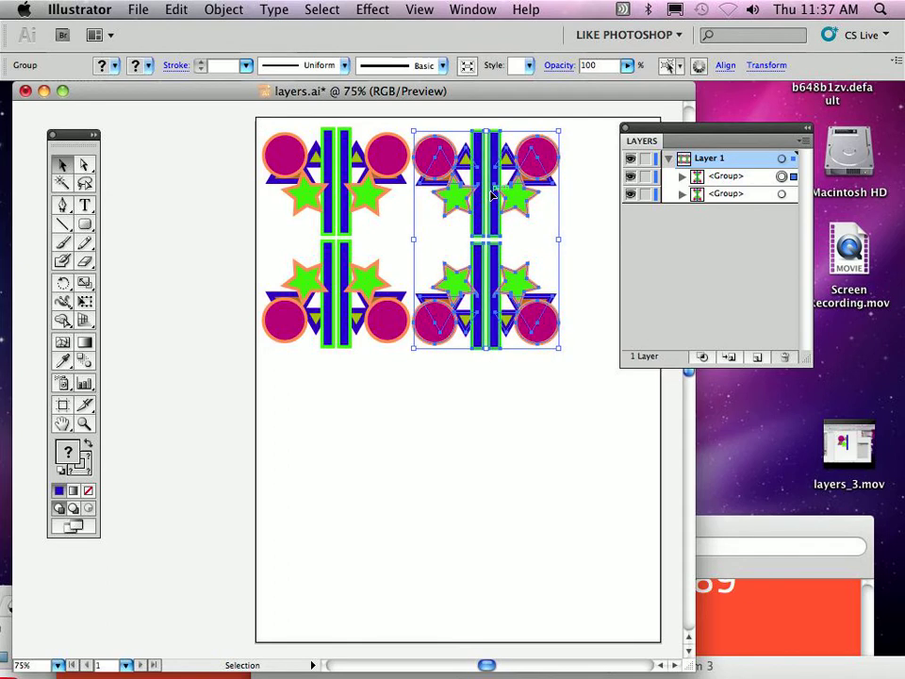
- Move the layer list clear of the artboard and add a third motif copy at the right end of the row
left_click(529, 505)
left_click_drag(669, 136, 803, 179)
left_click_drag(239, 118, 570, 184)
left_click(436, 169)
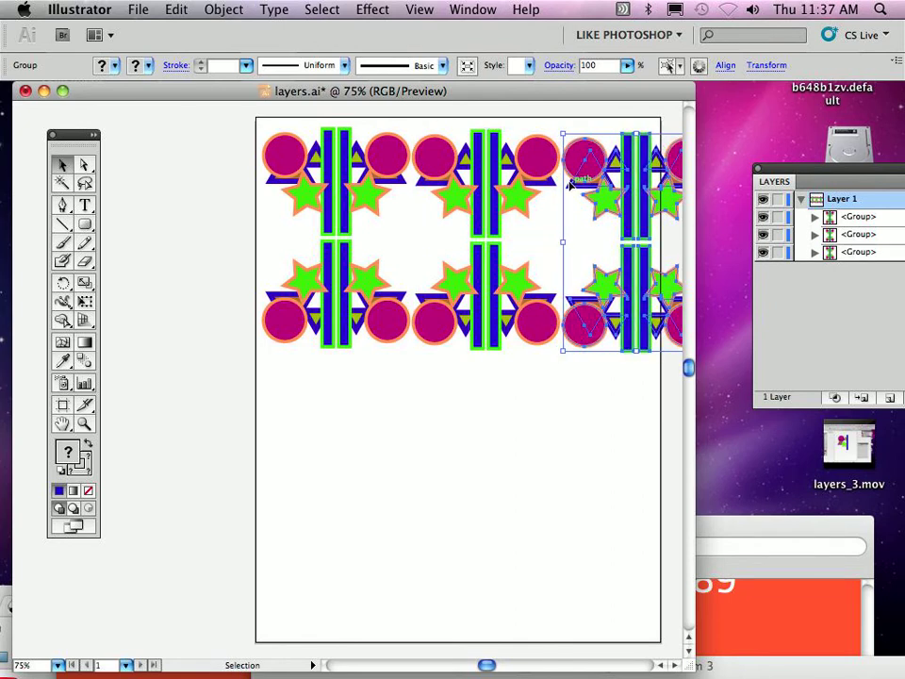
left_click(402, 424)
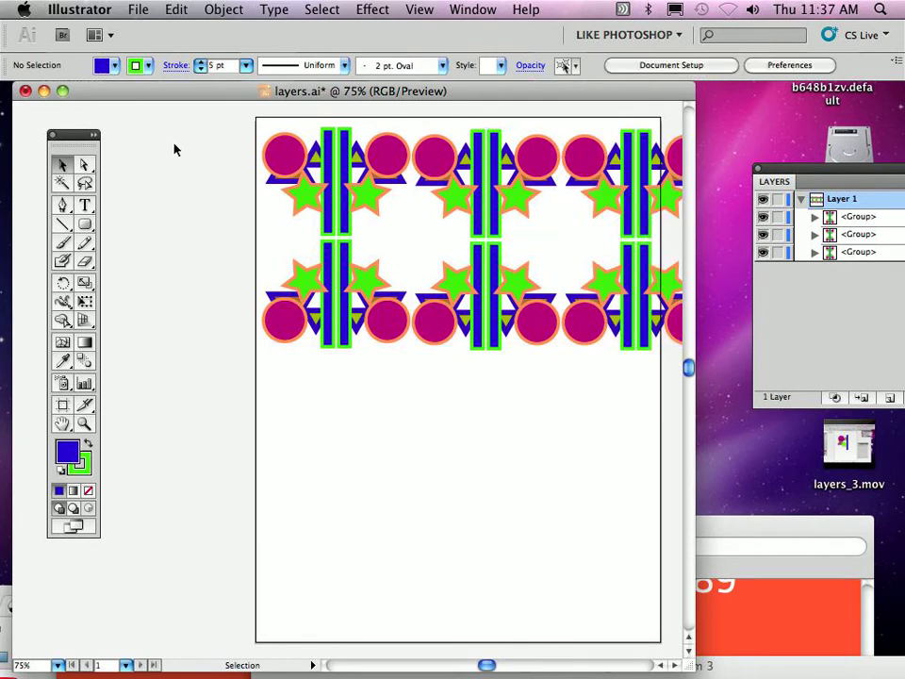
- Group the three side-by-side motifs into one row
left_click_drag(182, 139, 592, 343)
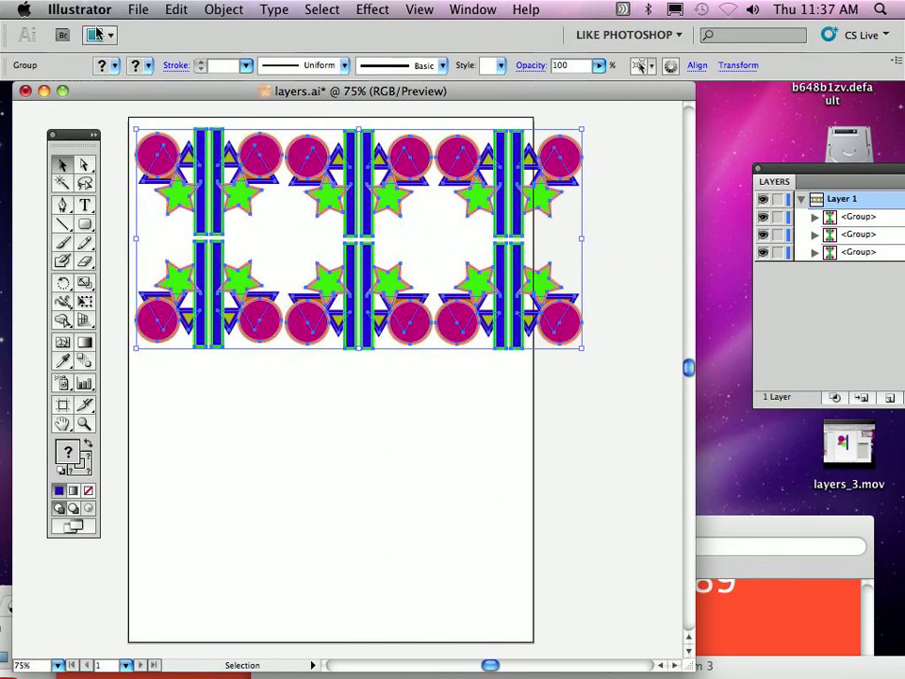
left_click(227, 10)
left_click(231, 76)
left_click(408, 274)
left_click(407, 158)
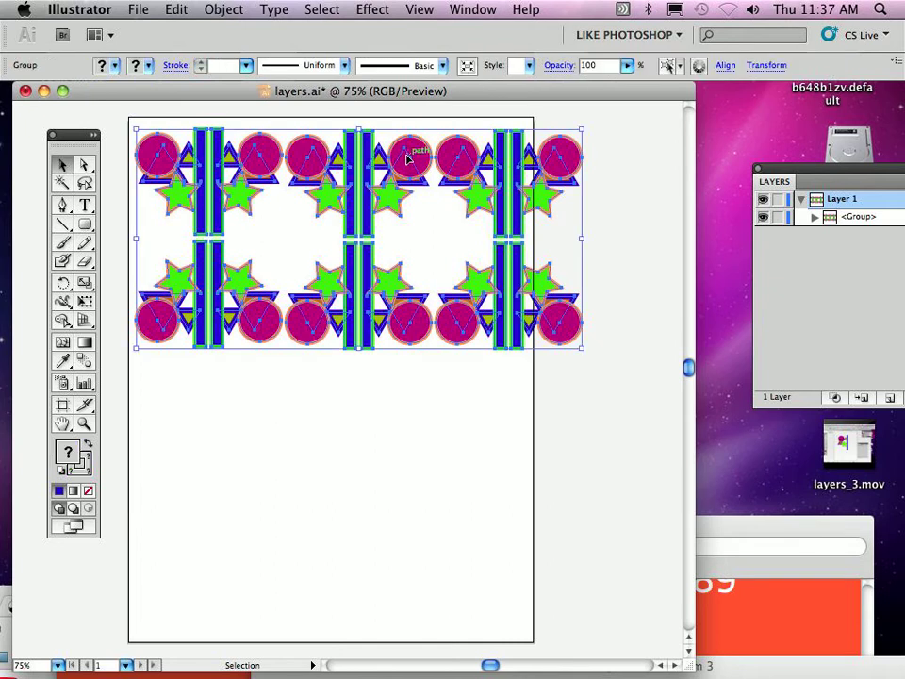
- Duplicate the grouped row directly below the first, offset to the right by about half a motif
left_click_drag(407, 158, 481, 376)
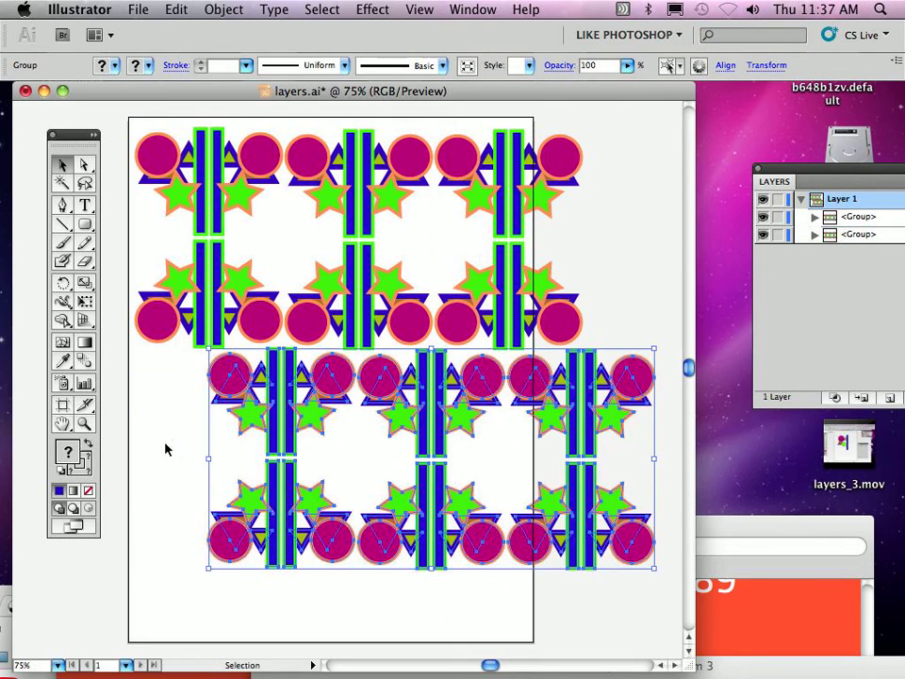
left_click(368, 456)
key("super+minus")
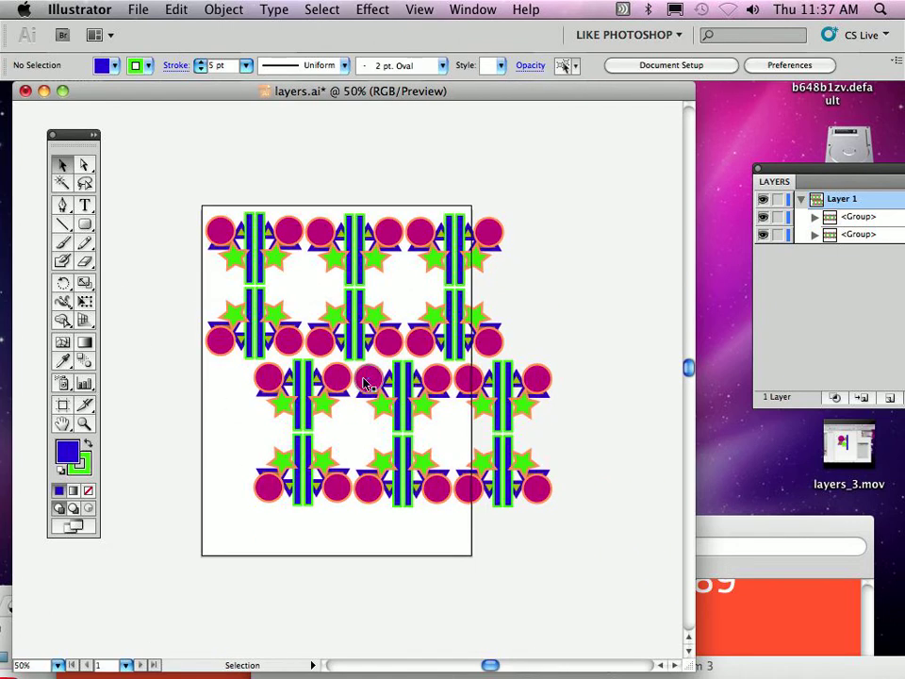
- Shift the lower row left so it starts beyond the artboard's left edge while keeping the half-motif offset
left_click(366, 384)
left_click_drag(374, 388, 75, 384)
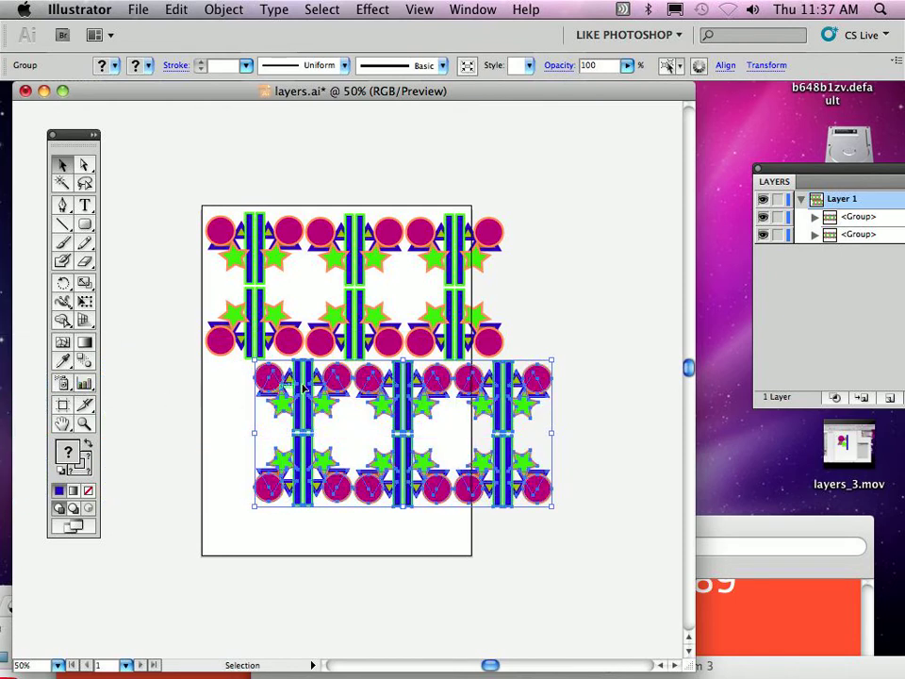
left_click_drag(309, 380, 129, 383)
- Duplicate the lower row to its right so the pattern continues past the artboard's right edge
left_click_drag(253, 390, 591, 399)
key("shift+Right")
mouse_move(526, 380)
left_mouse_down()
mouse_move(566, 396)
mouse_move(559, 388)
mouse_move(562, 402)
mouse_move(525, 390)
left_mouse_up()
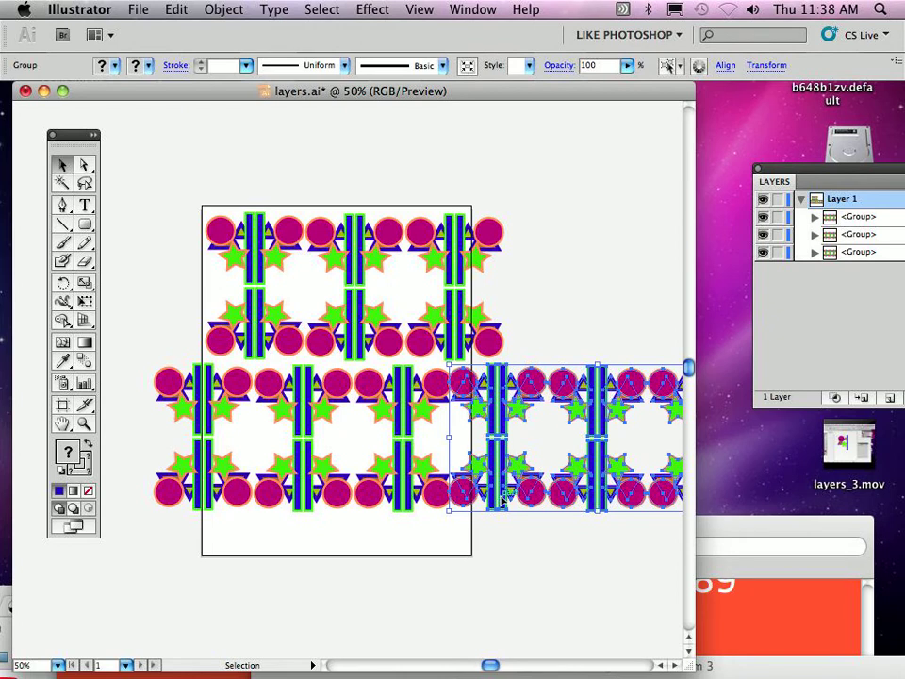
- Nudge the duplicated lower row right and slightly down so its motifs keep the spacing of the row beside it
key("Down")
key("Down")
key("Right")
key("Right")
key("Right")
key("Right")
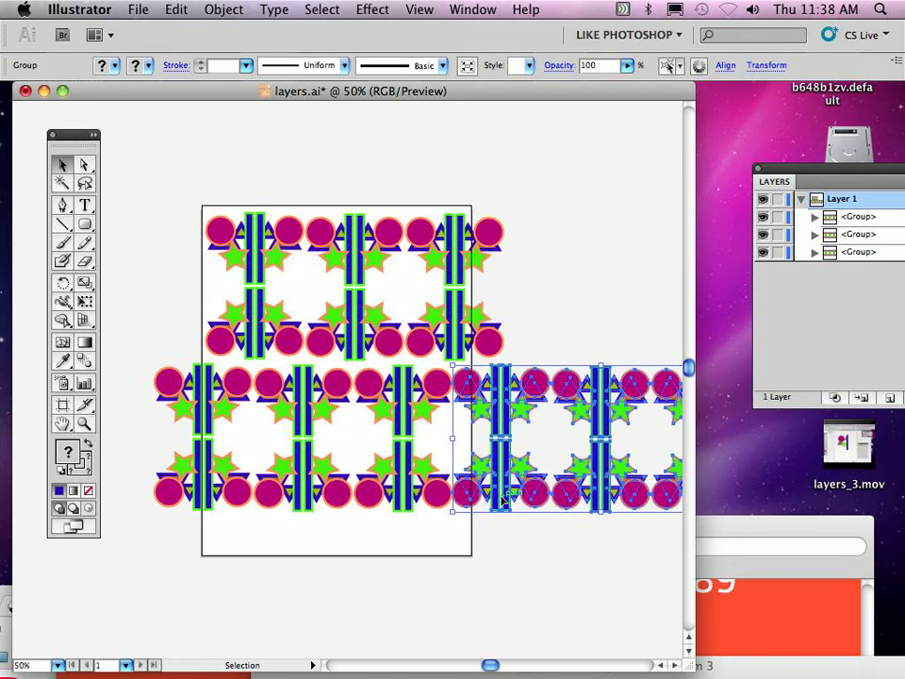
key("Down")
key("Down")
key("Right")
key("Right")
key("Right")
key("Right")
key("Right")
key("Right")
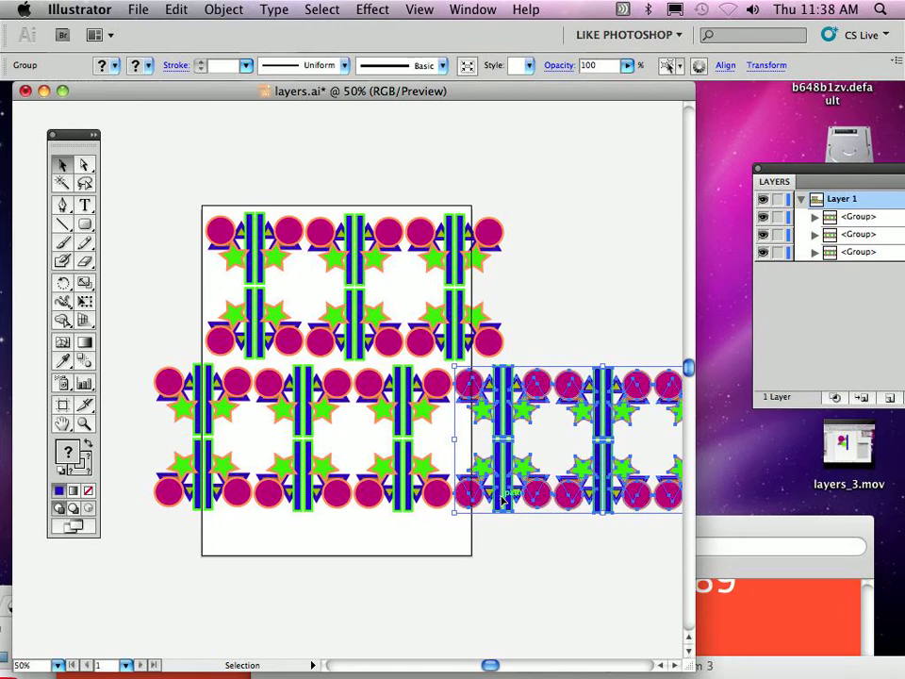
- Group the two side-by-side halves of the lower row into a single long row
left_click(377, 243)
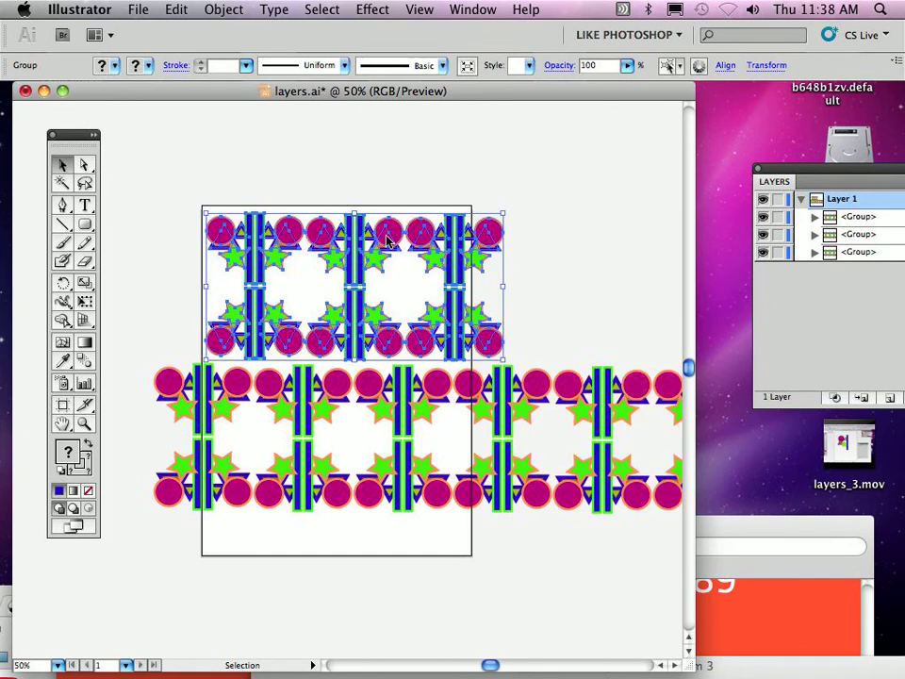
left_click(195, 175)
left_click_drag(105, 135, 243, 387)
left_click(112, 412)
left_click_drag(115, 381, 644, 537)
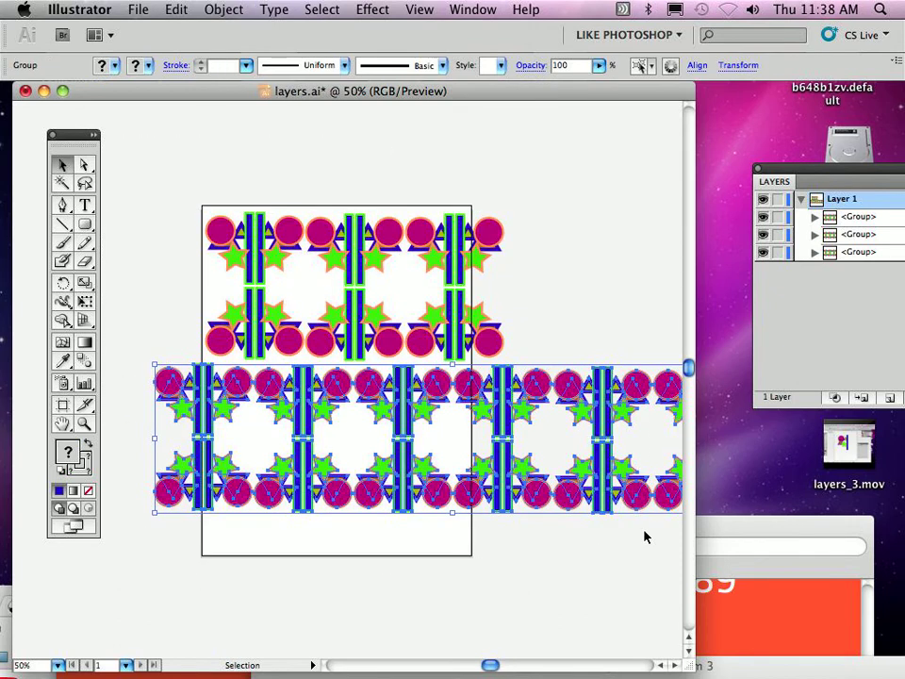
left_click(223, 9)
left_click(226, 72)
left_click_drag(503, 420, 456, 567)
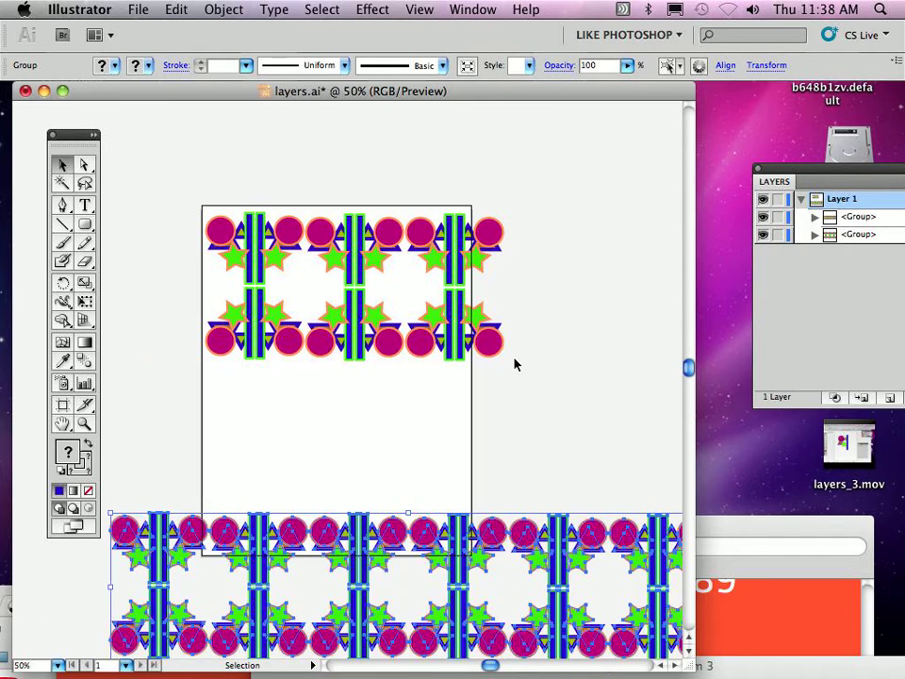
left_click(215, 9)
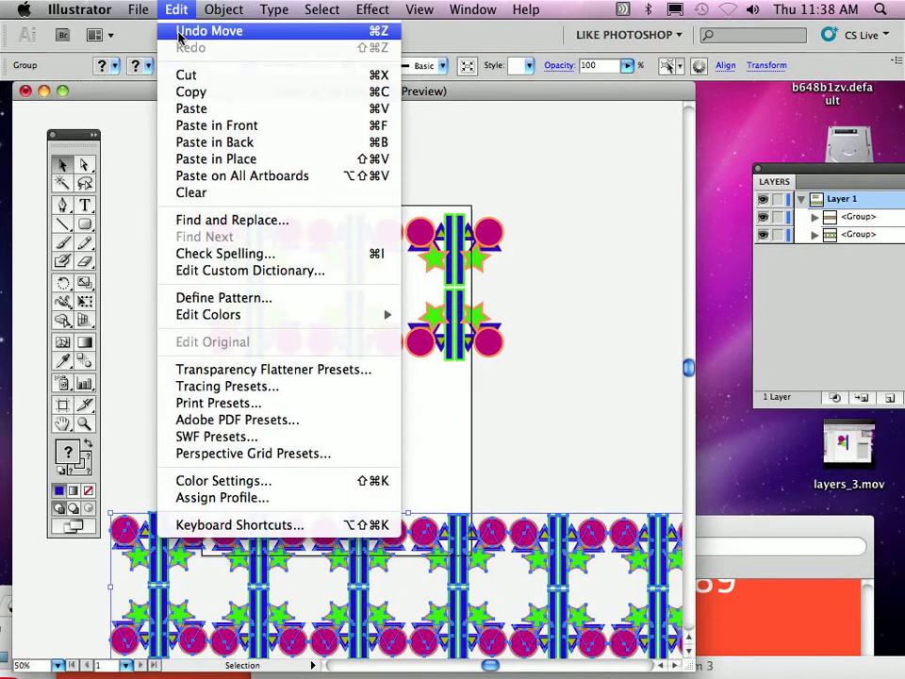
key("super+z")
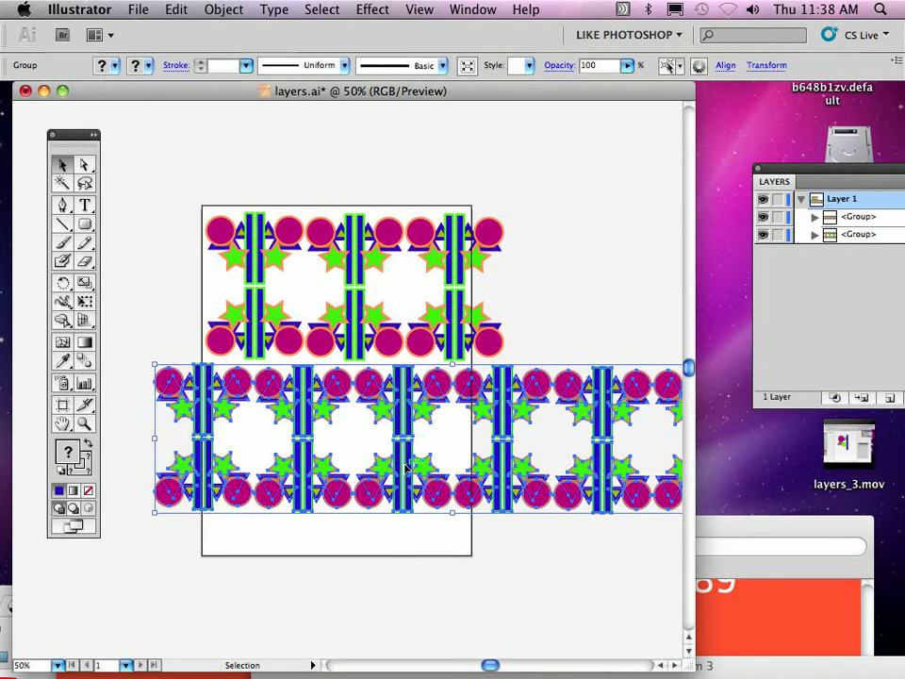
- Duplicate the long grouped row directly below itself, offset to the left by about half a motif
left_click_drag(407, 469, 354, 622)
left_click(555, 317)
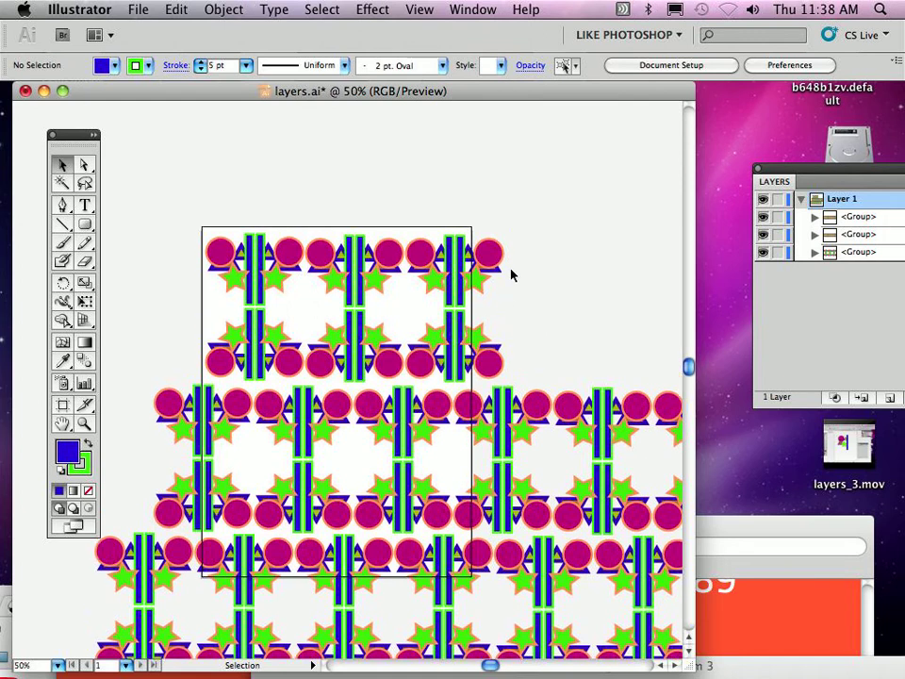
scroll(511, 273, "down", 3)
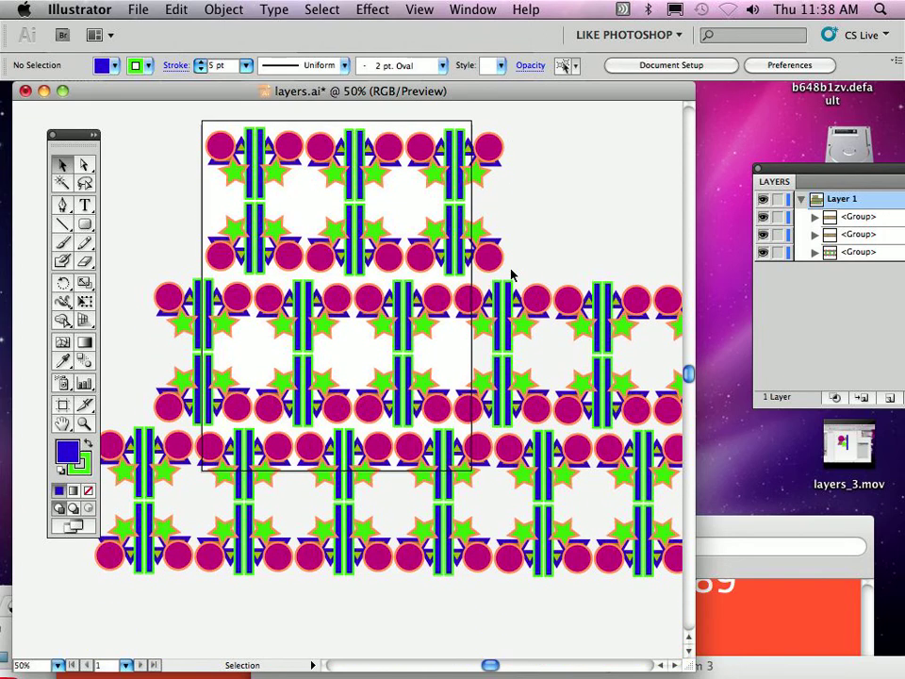
- Scale all three rows up slightly and proportionally so the pattern reaches past the artboard's upper-left corner
left_click_drag(154, 121, 403, 476)
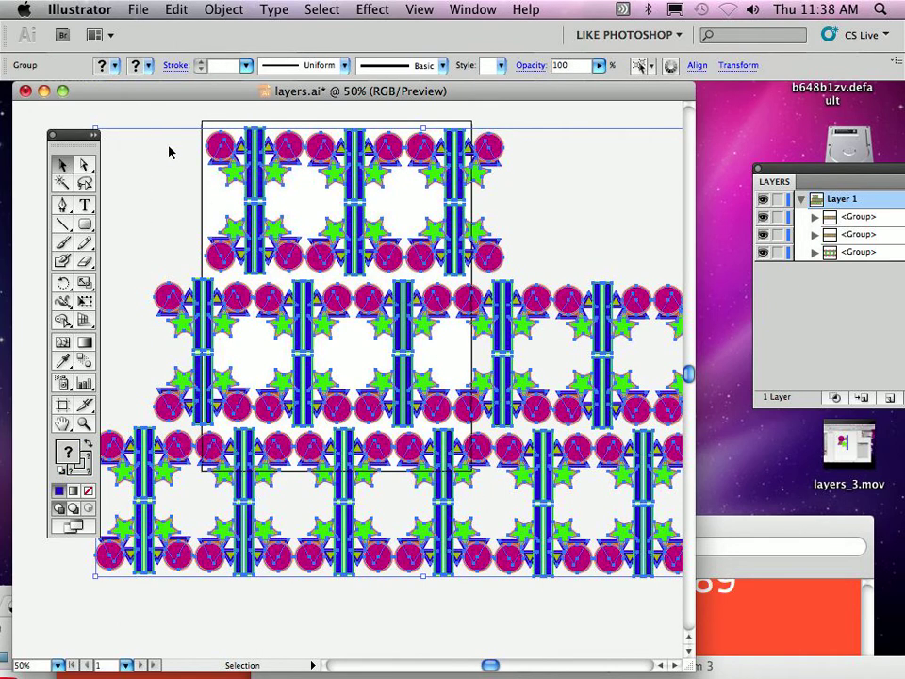
left_click_drag(93, 125, 81, 117)
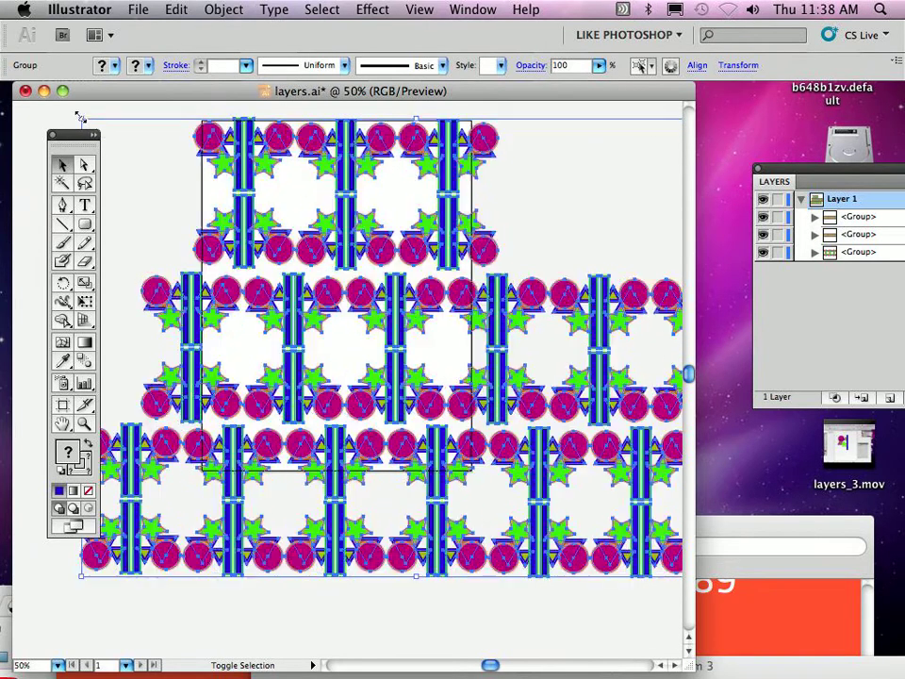
left_click(125, 189)
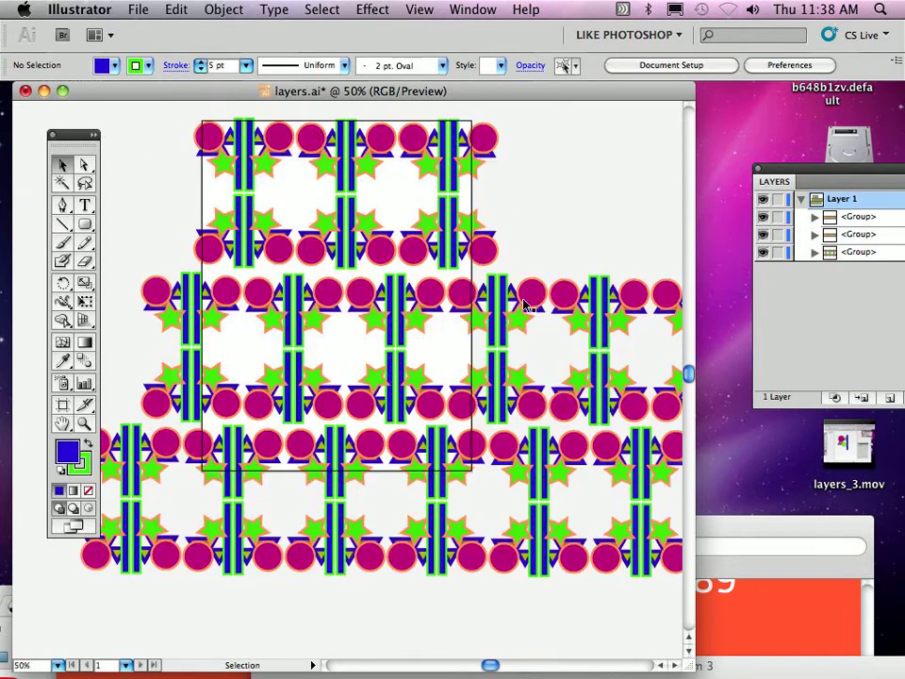
left_click_drag(343, 313, 343, 334)
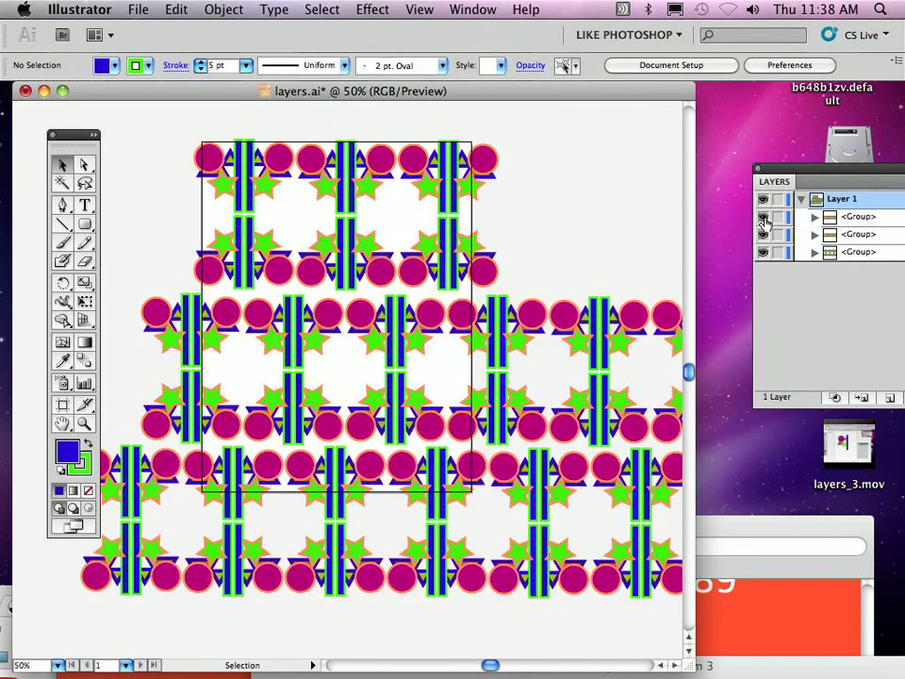
- Duplicate Layer 1 with all its groups and collapse the contents of the copy
left_click_drag(763, 217, 767, 270)
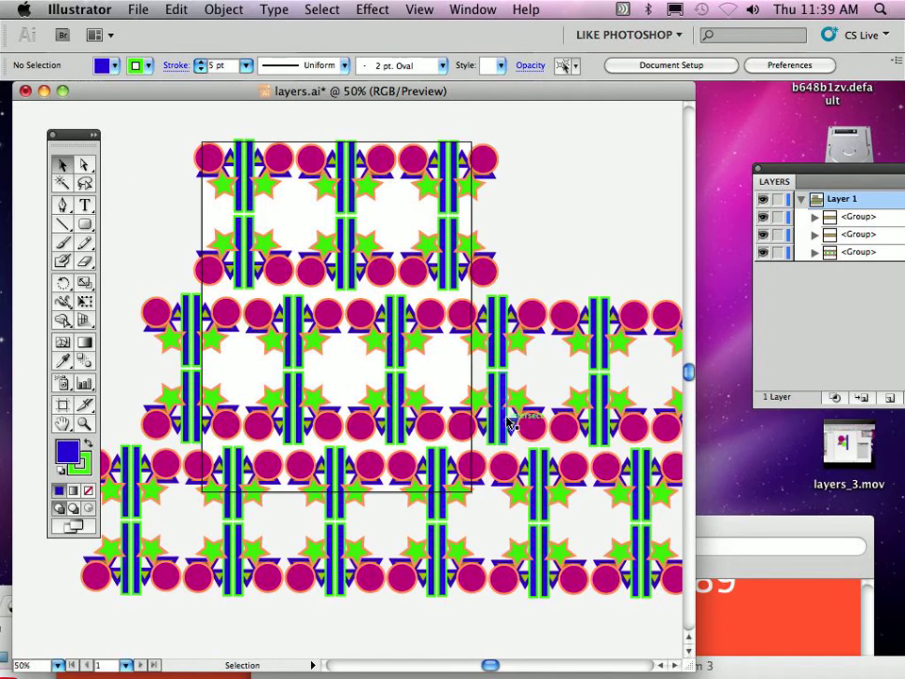
key("super+minus")
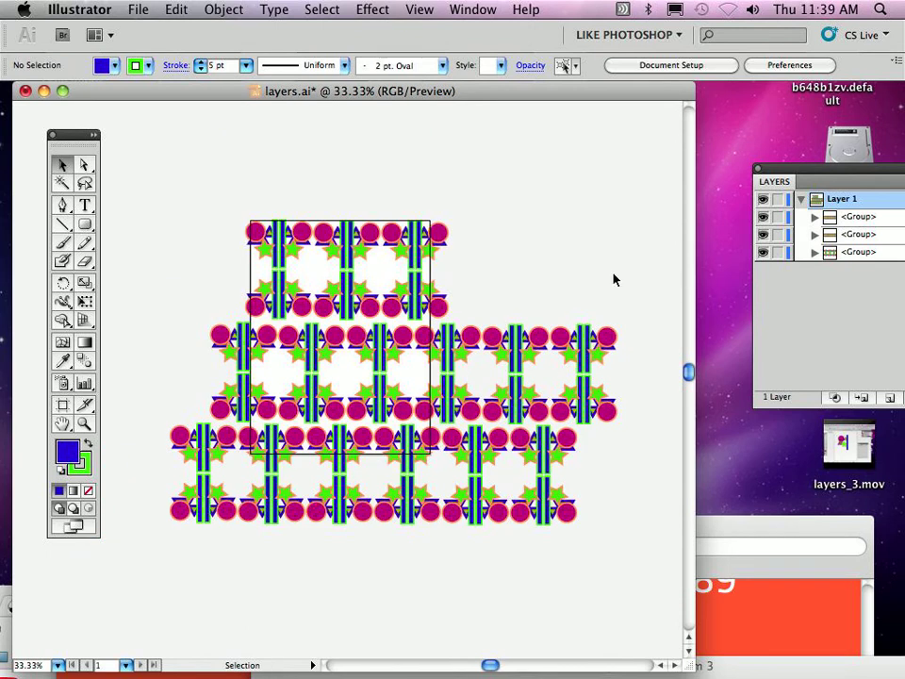
left_click_drag(816, 169, 703, 133)
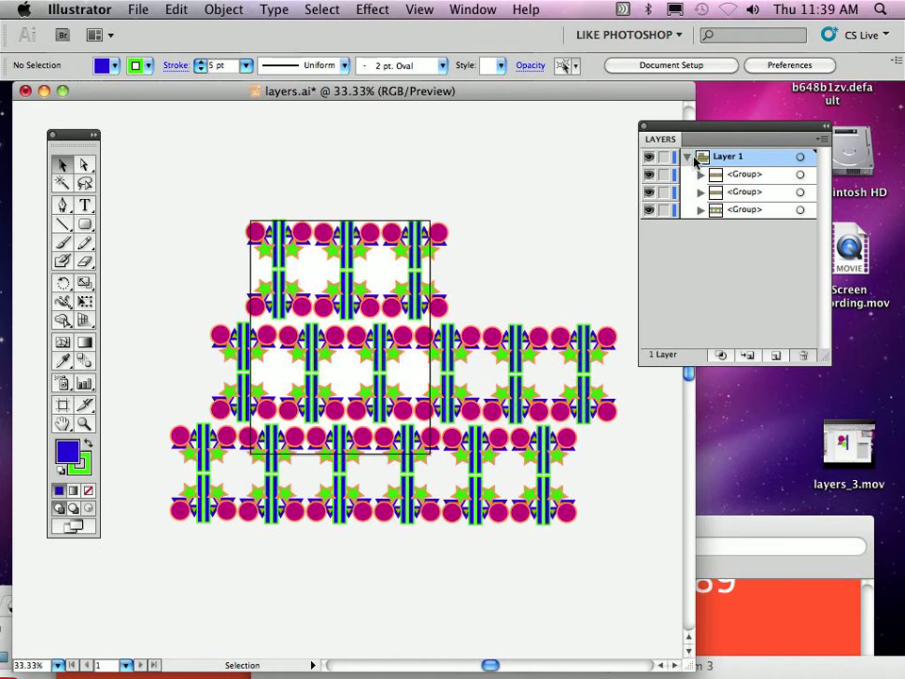
left_click_drag(752, 165, 776, 355)
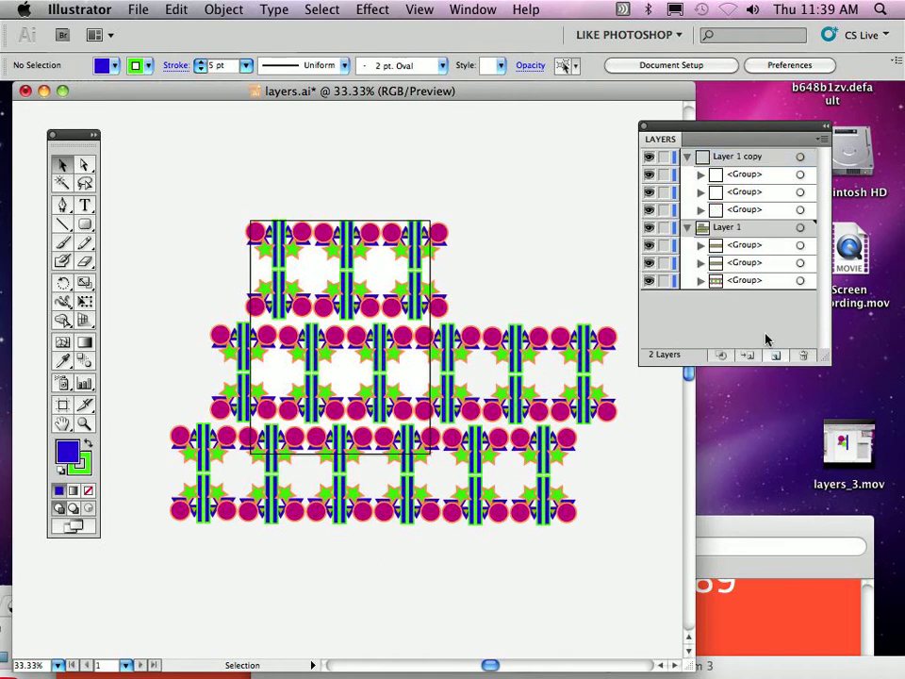
left_click(687, 156)
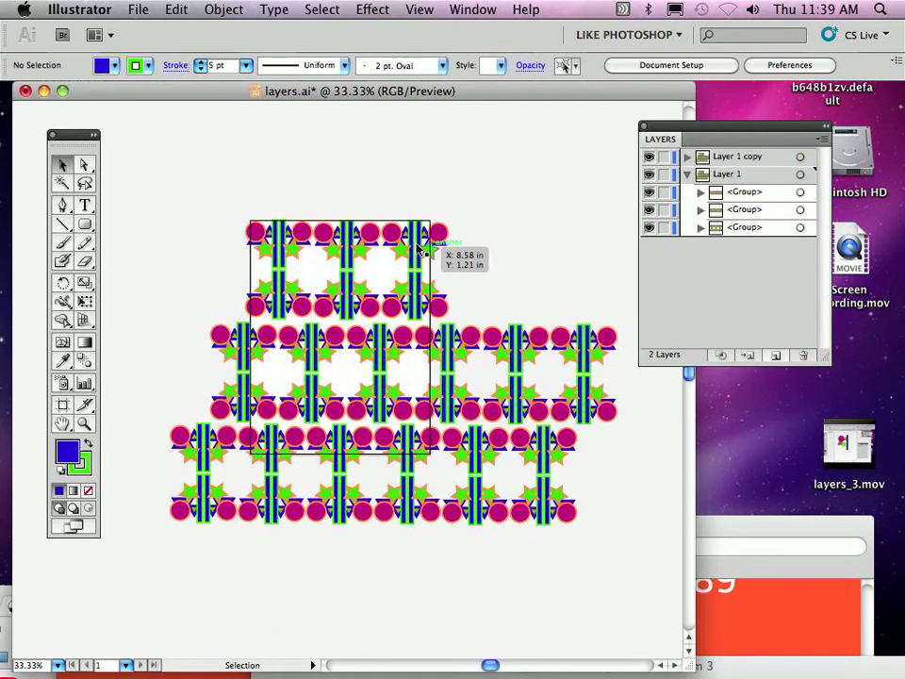
left_click_drag(367, 233, 381, 260)
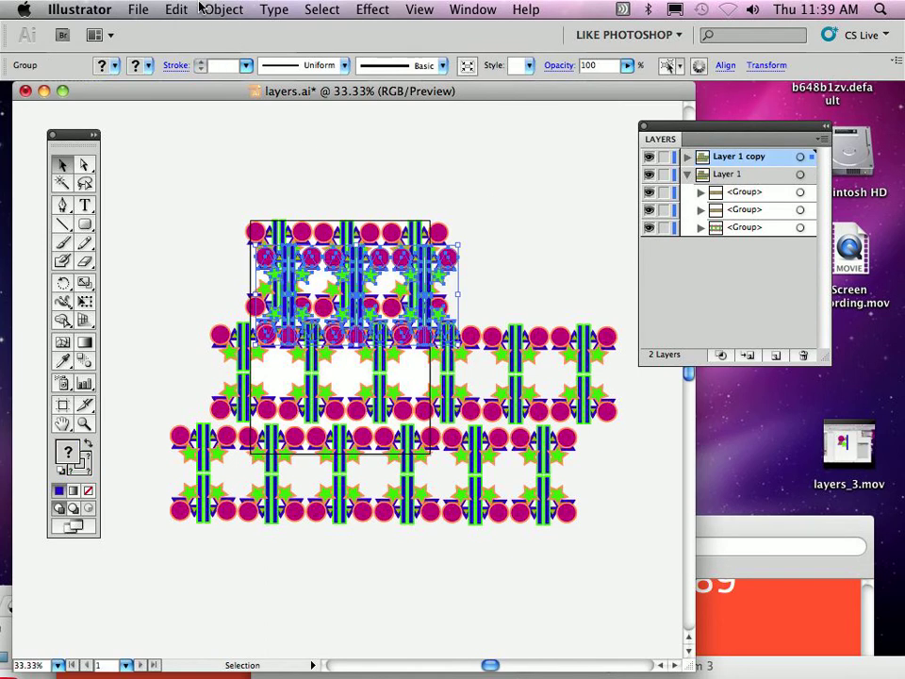
left_click(176, 9)
left_click(185, 28)
left_click(504, 186)
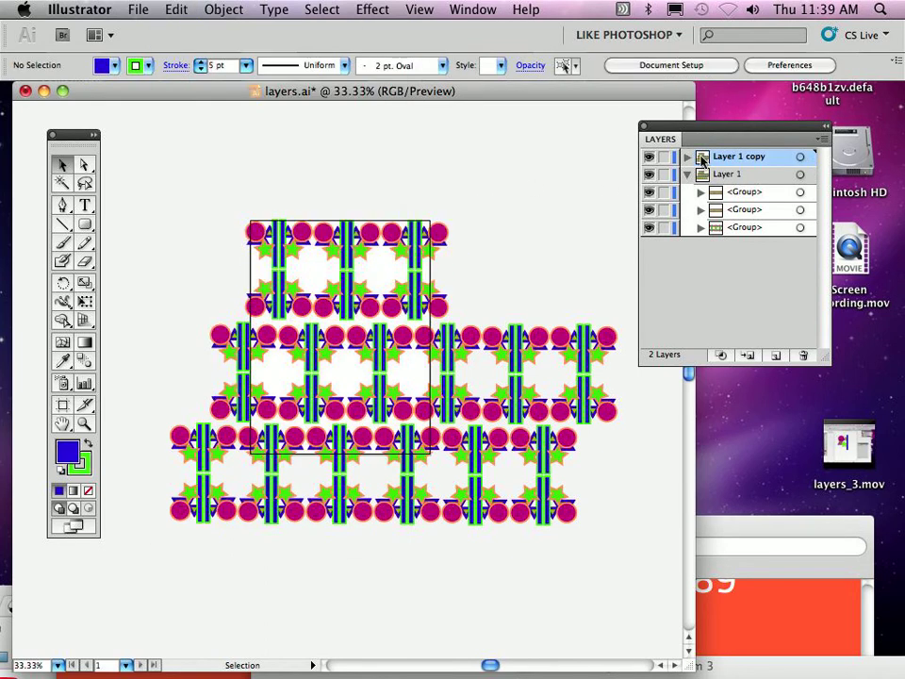
- Lock Layer 1 and shift all rows of Layer 1 copy up and left so they overlap the original pattern
left_click(663, 175)
left_click_drag(194, 178, 478, 492)
left_click_drag(321, 248, 328, 277)
left_click(547, 241)
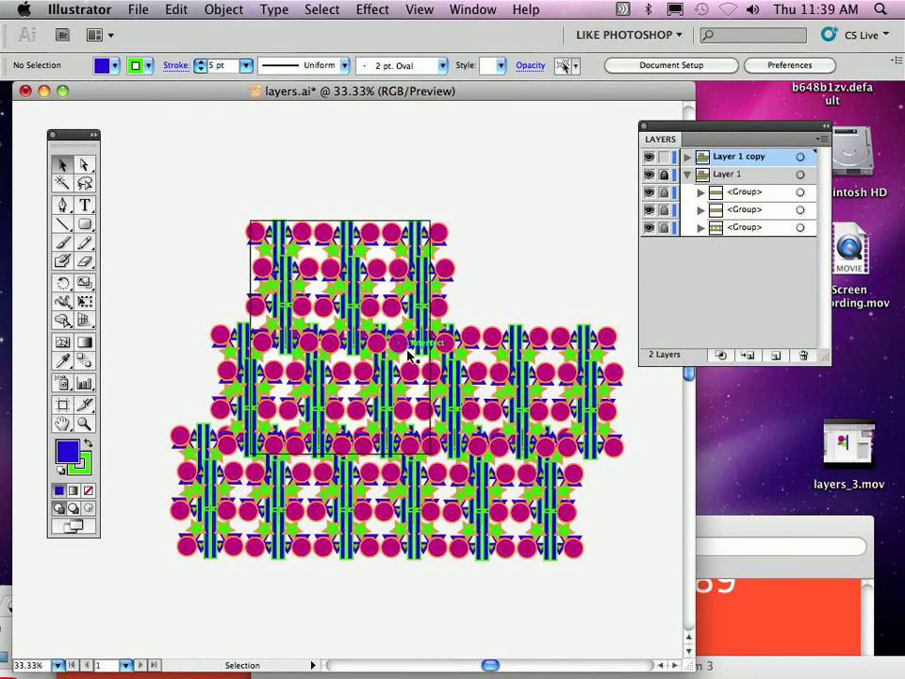
left_click_drag(161, 200, 458, 508)
left_click_drag(345, 333, 322, 274)
left_click(515, 208)
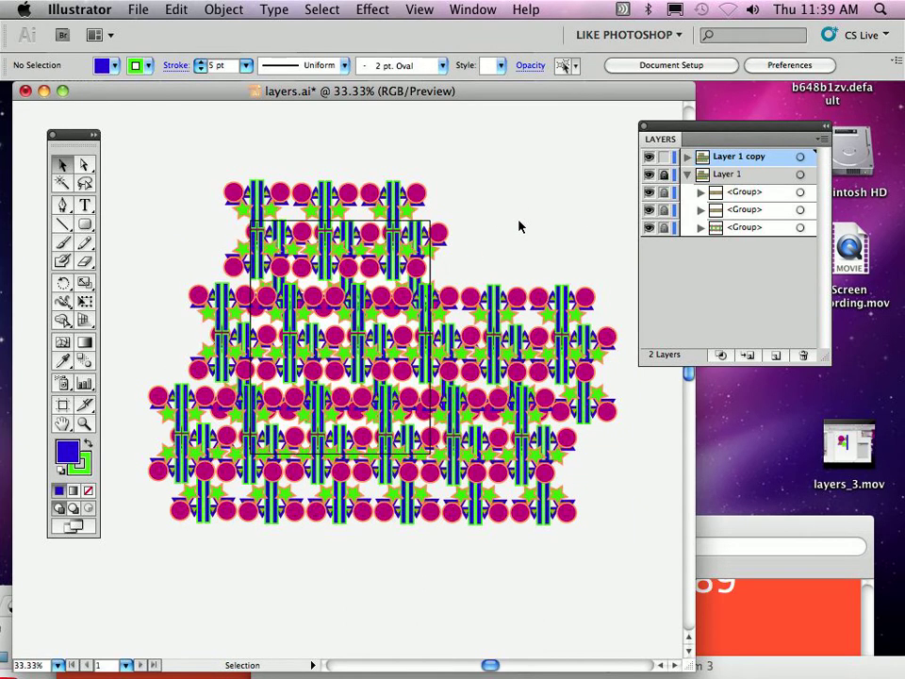
- Add an empty layer above the pattern layers and collapse the contents of Layer 1
left_click(777, 357)
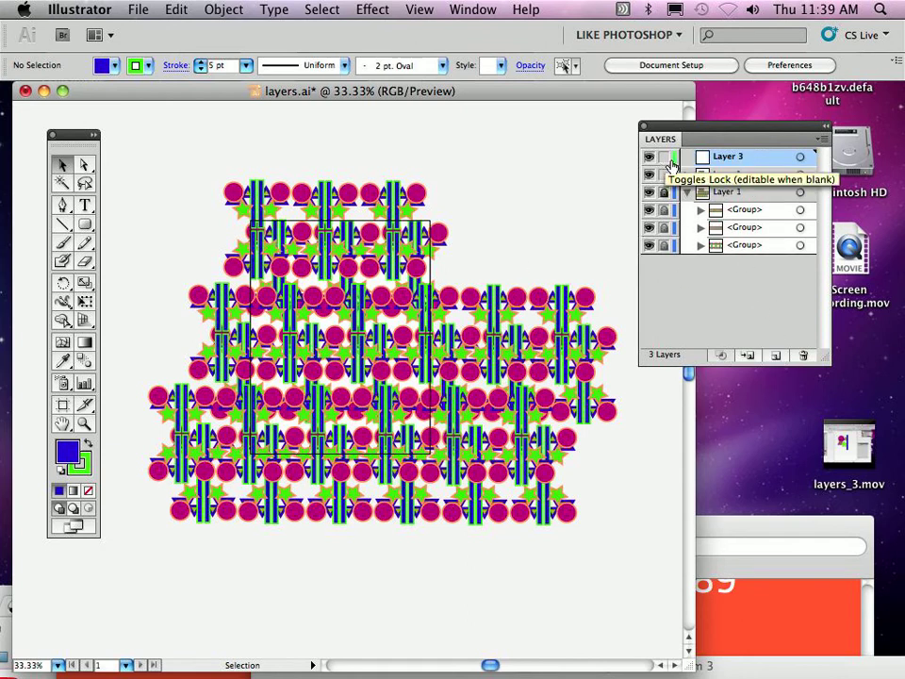
left_click(687, 192)
left_click(663, 158)
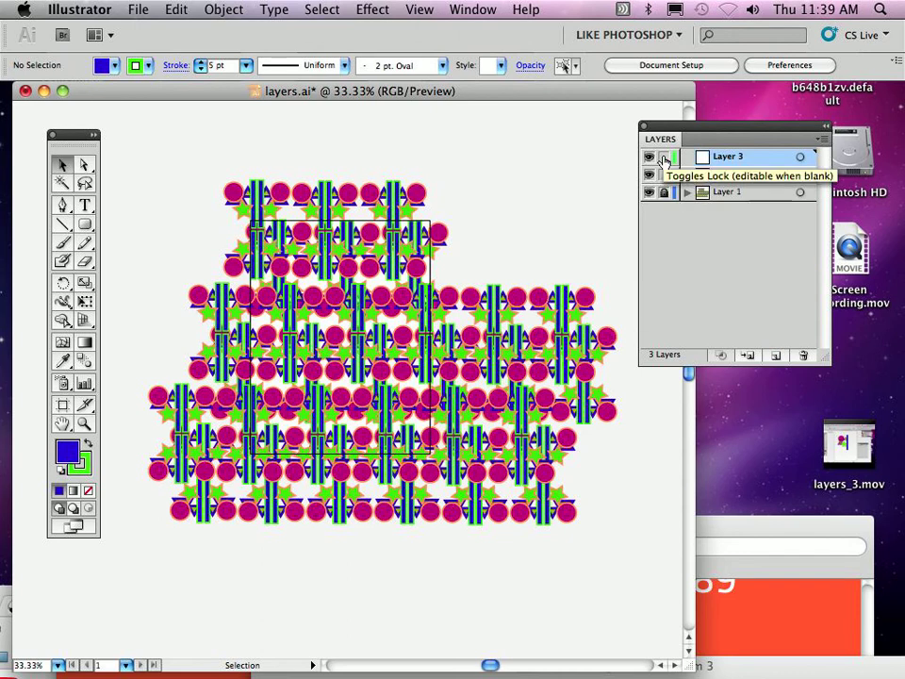
- Add a new layer at the bottom of the stack and draw a rectangle on it covering the artboard
left_click(776, 356)
left_click_drag(731, 161, 731, 217)
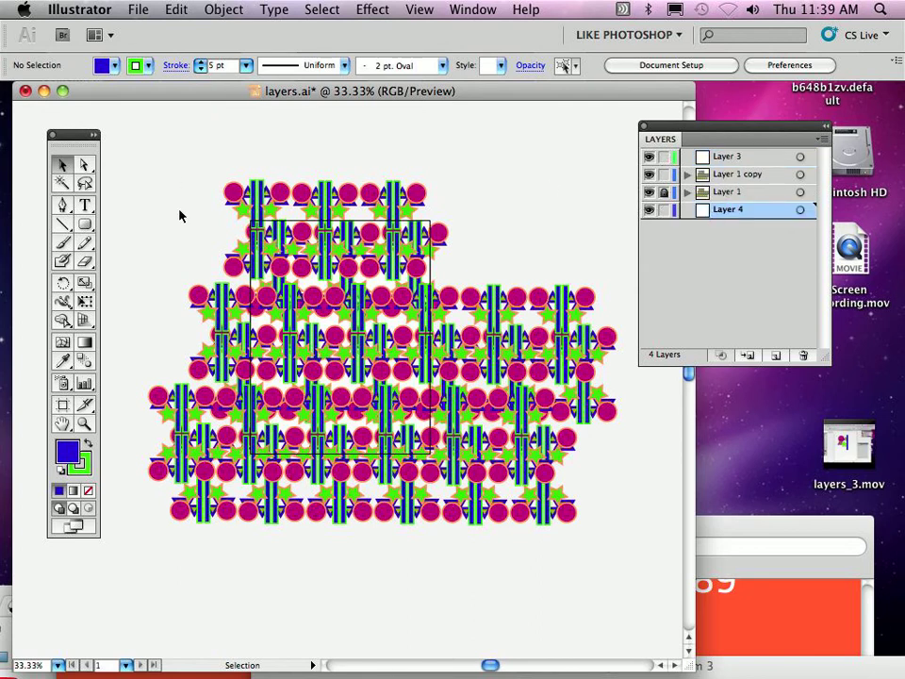
left_click_drag(86, 223, 113, 169)
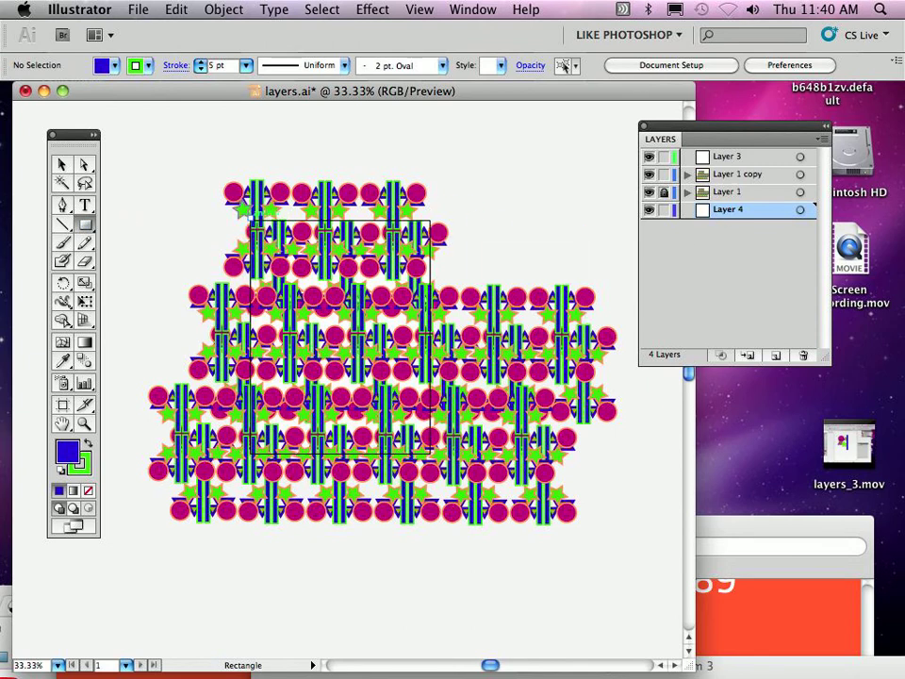
mouse_move(430, 452)
left_mouse_down()
mouse_move(377, 315)
mouse_move(429, 429)
mouse_move(431, 456)
left_mouse_up()
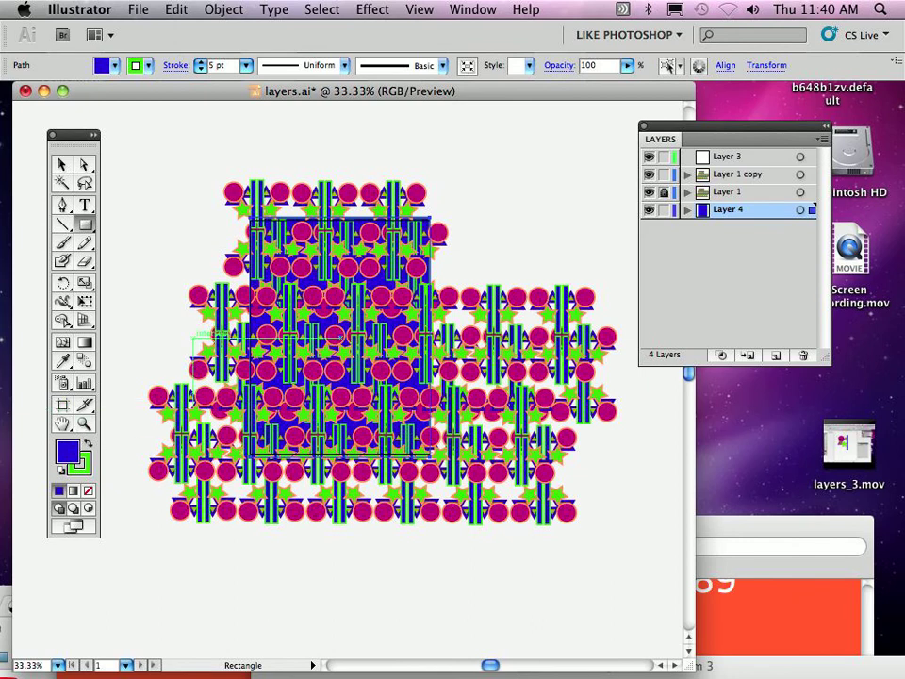
- Change the background rectangle's fill to light blue 859FFF (RGB 133, 159, 255)
key("super+=")
key("super+=")
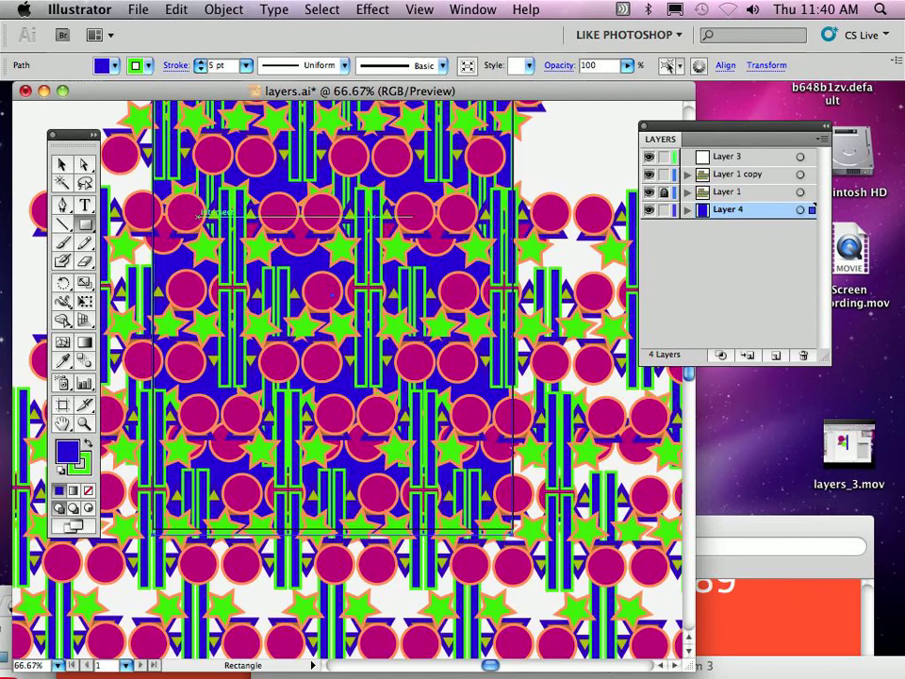
left_click(66, 458)
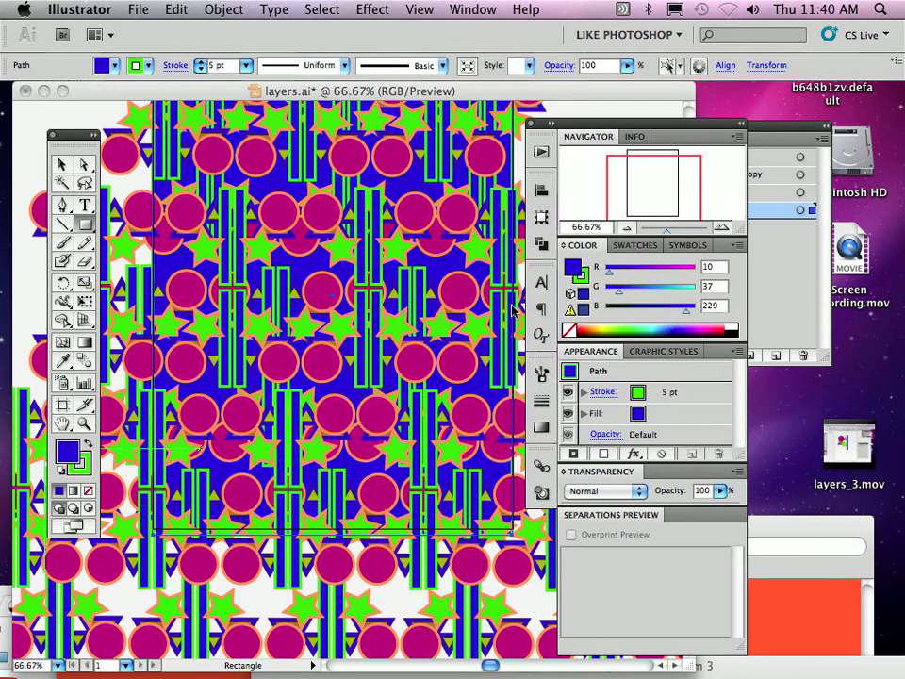
double_click(68, 454)
mouse_move(338, 246)
left_mouse_down()
mouse_move(319, 245)
mouse_move(287, 211)
left_mouse_up()
left_click(637, 177)
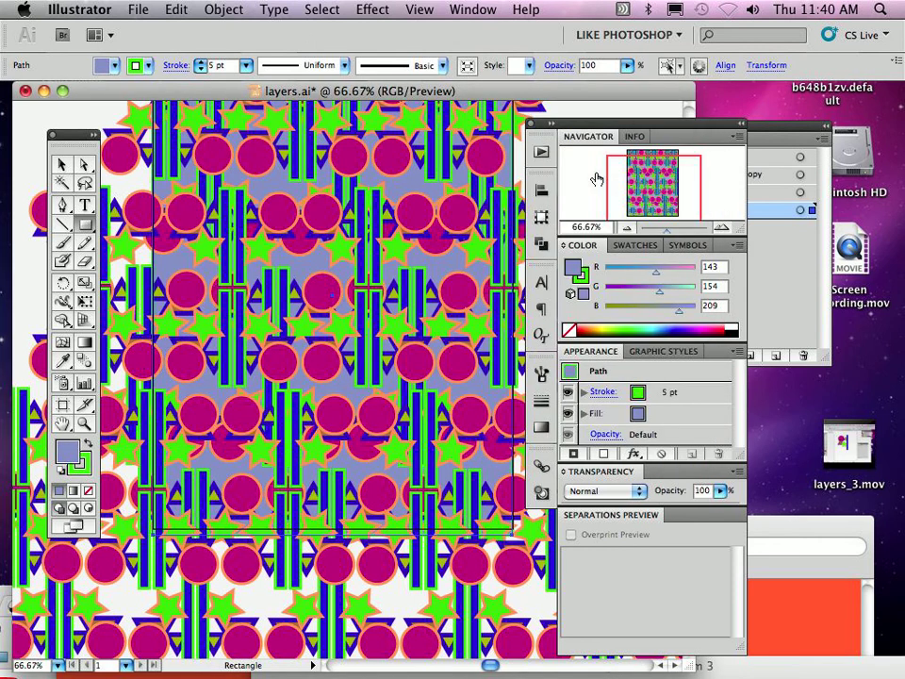
double_click(65, 452)
mouse_move(285, 213)
left_mouse_down()
mouse_move(285, 170)
mouse_move(323, 170)
left_mouse_up()
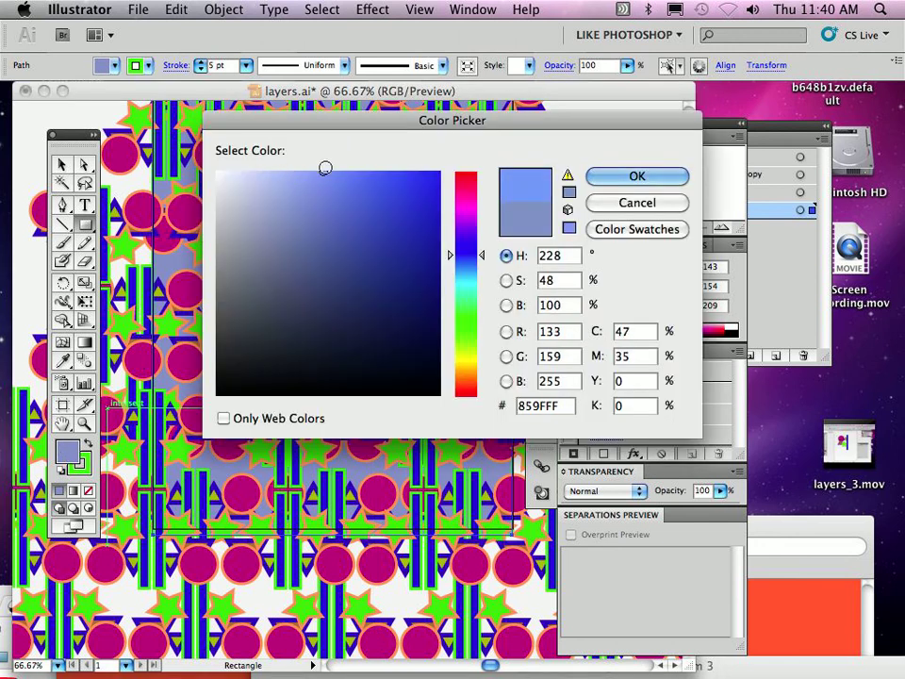
left_click(612, 175)
key("super+minus")
key("super+minus")
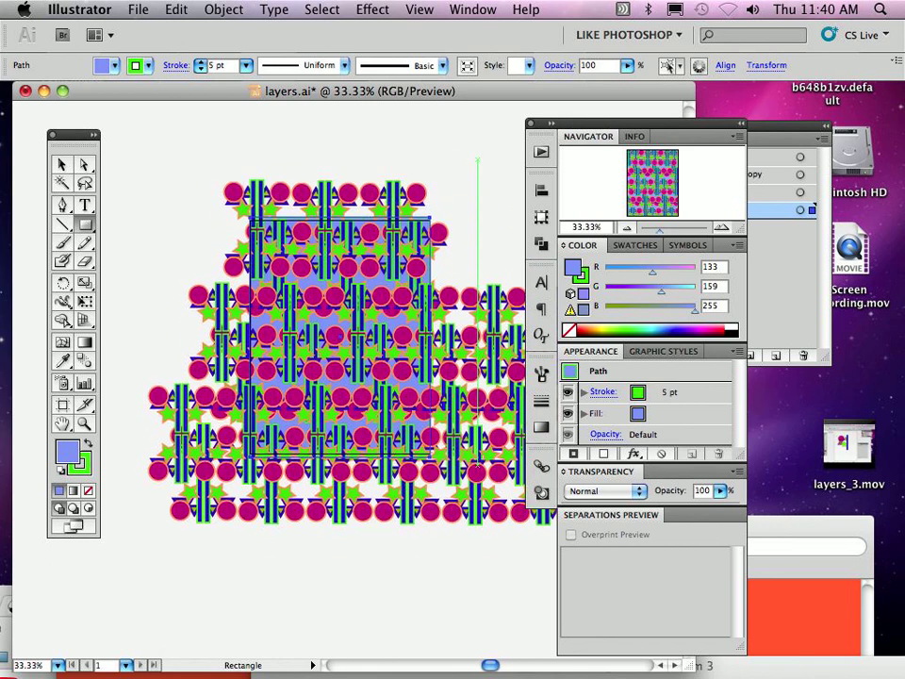
scroll(478, 179, "down", 3)
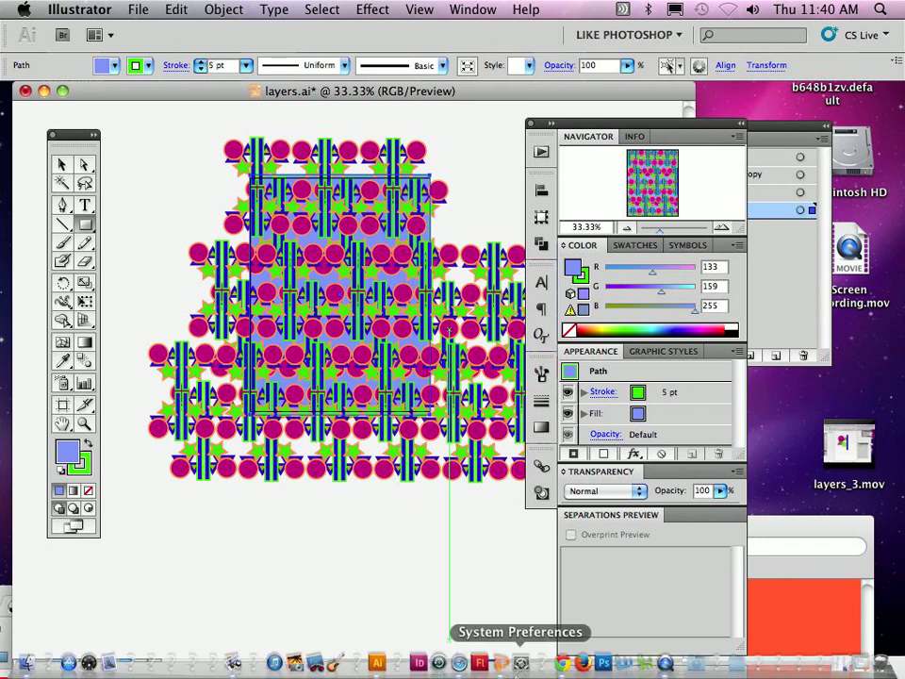
left_click(664, 672)
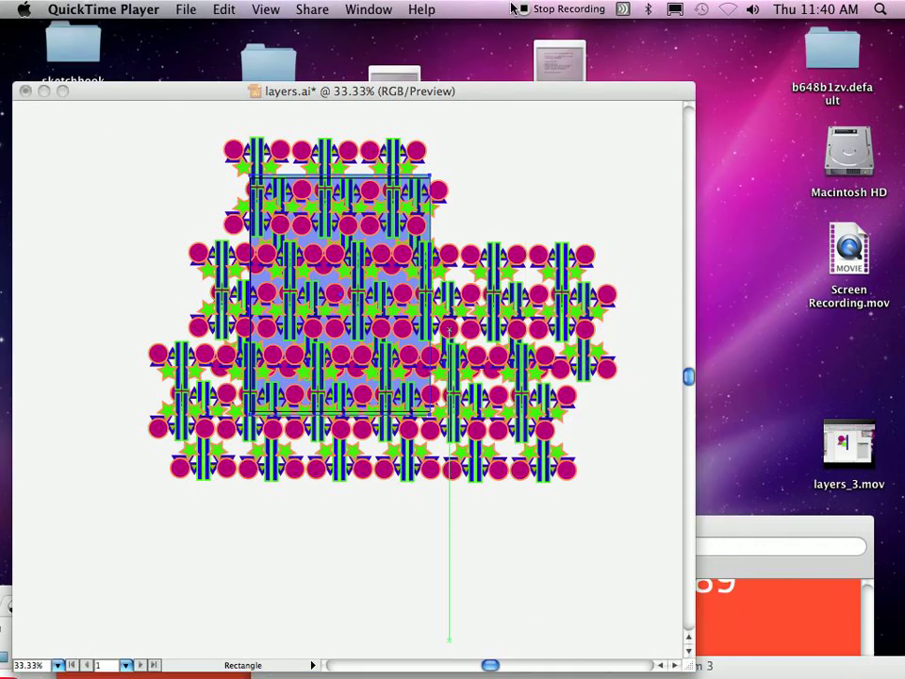